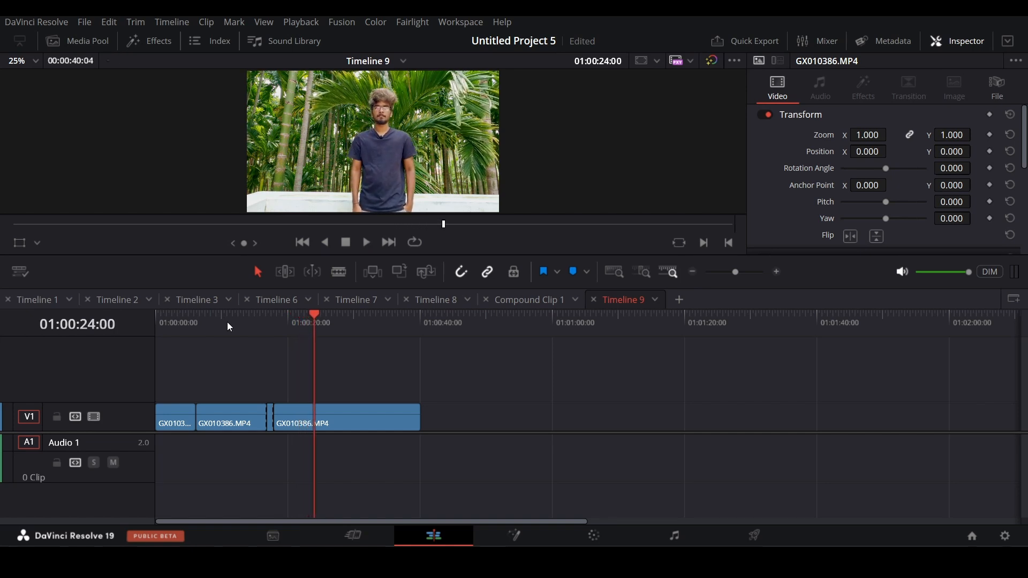
- Play back the short hand-gesture segment just before 01:00:18:00 on Timeline 9
left_click(277, 320)
scroll(355, 388, "up", 6)
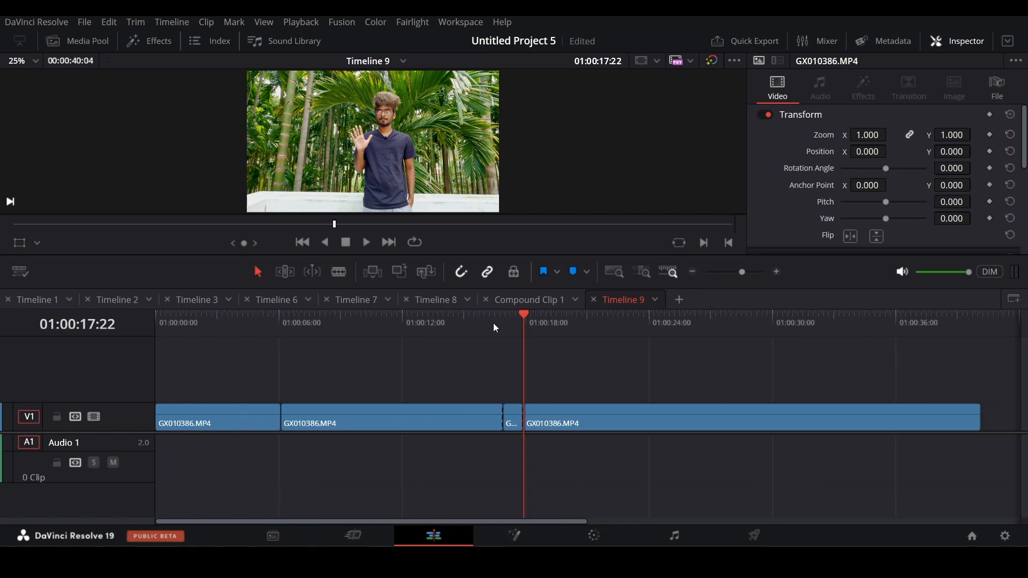
left_click(508, 324)
key("space")
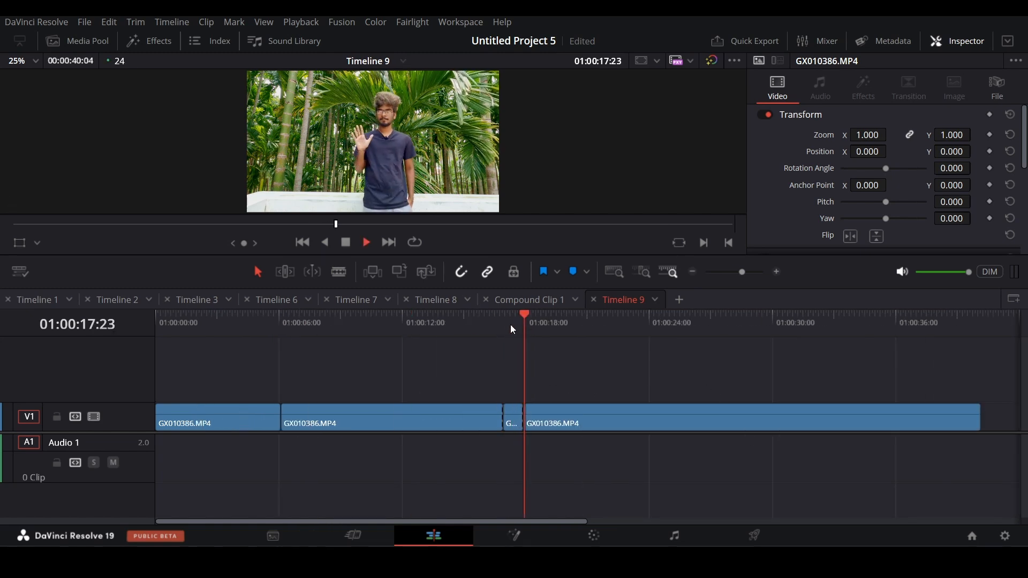
left_click(506, 323)
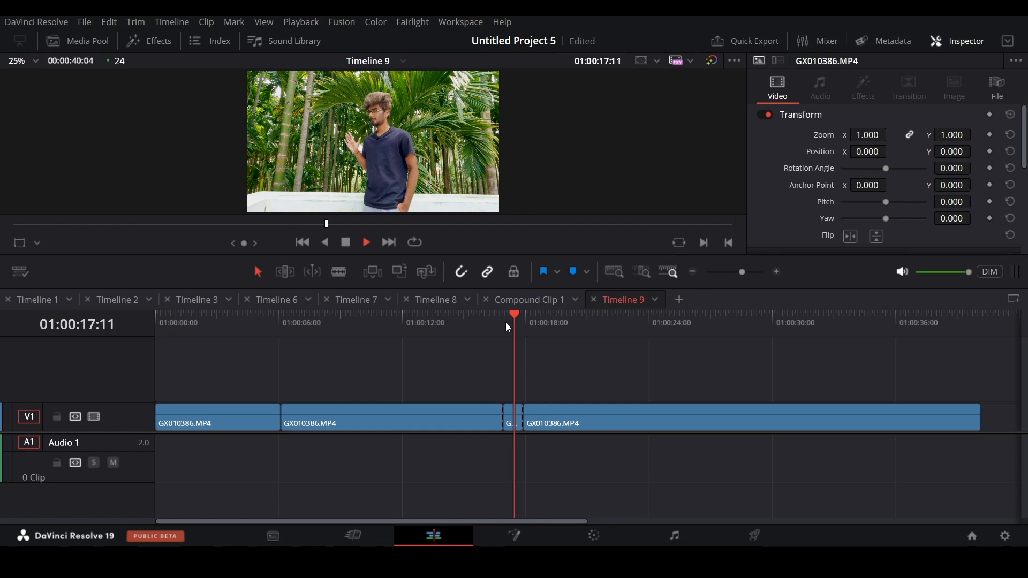
key("space")
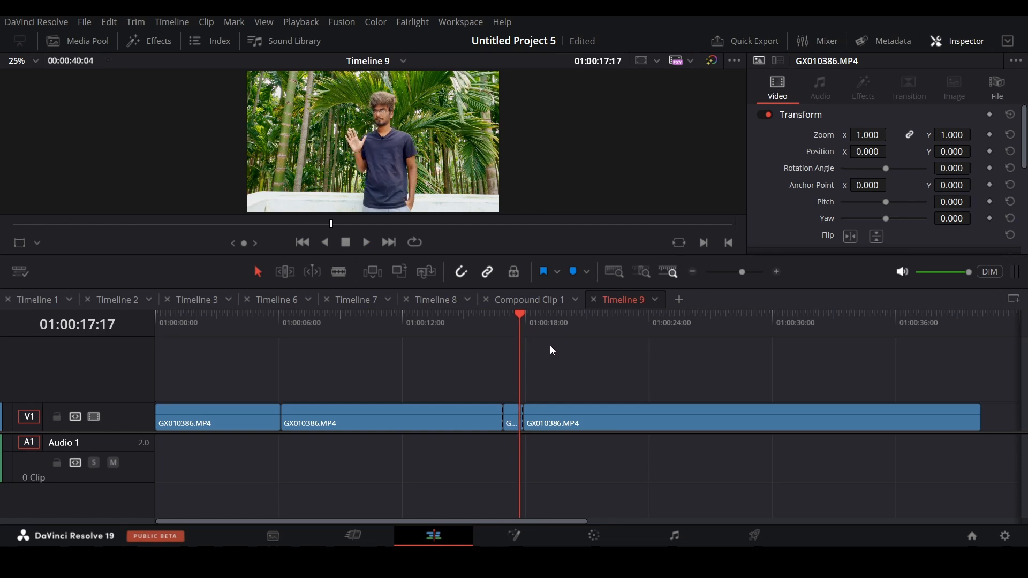
- Find the start of the next hand gesture in the following clip and split the clip at 01:00:21:03
left_click(545, 326)
key("space")
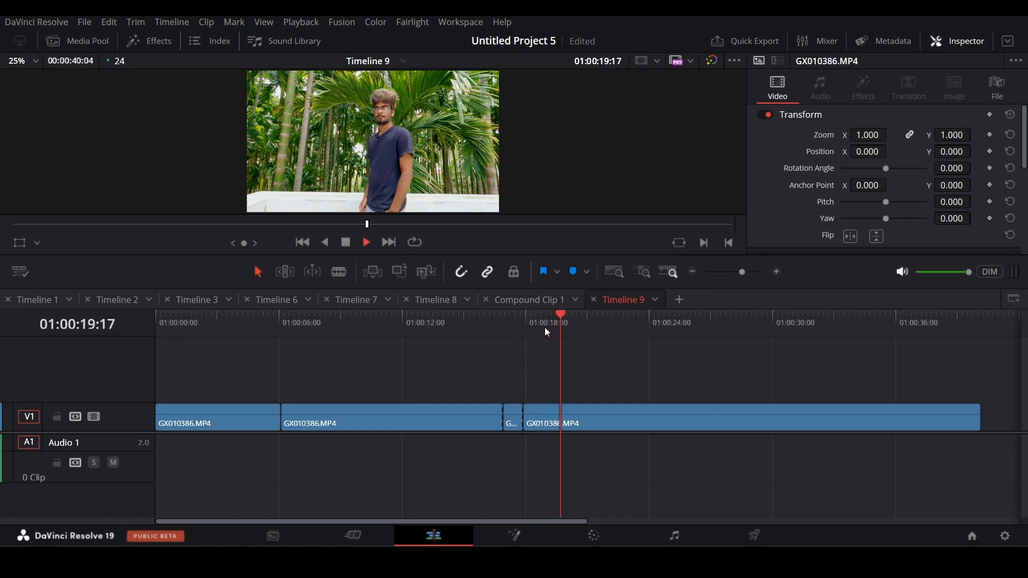
key("space")
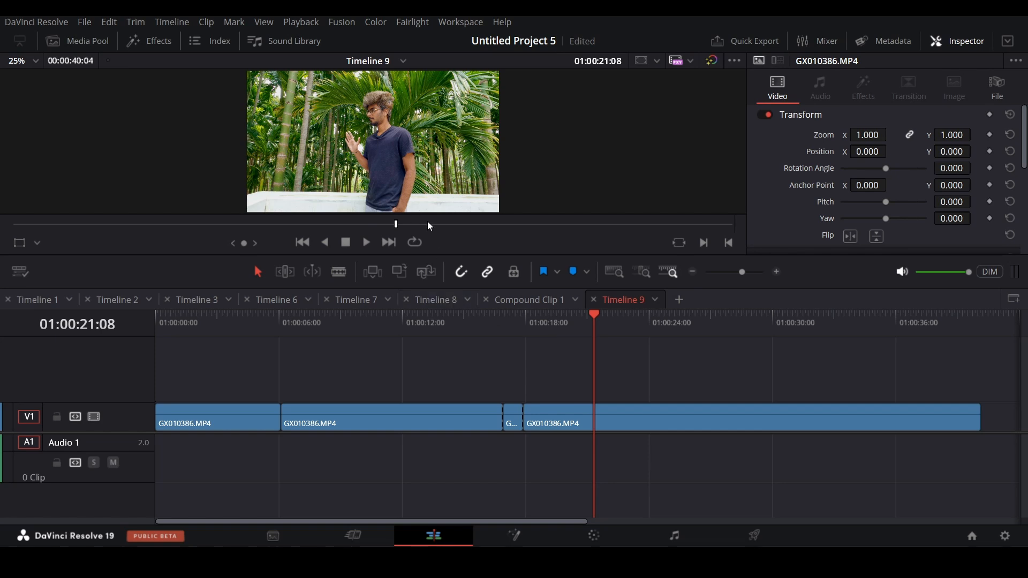
key("Left")
key("Left")
key("Left")
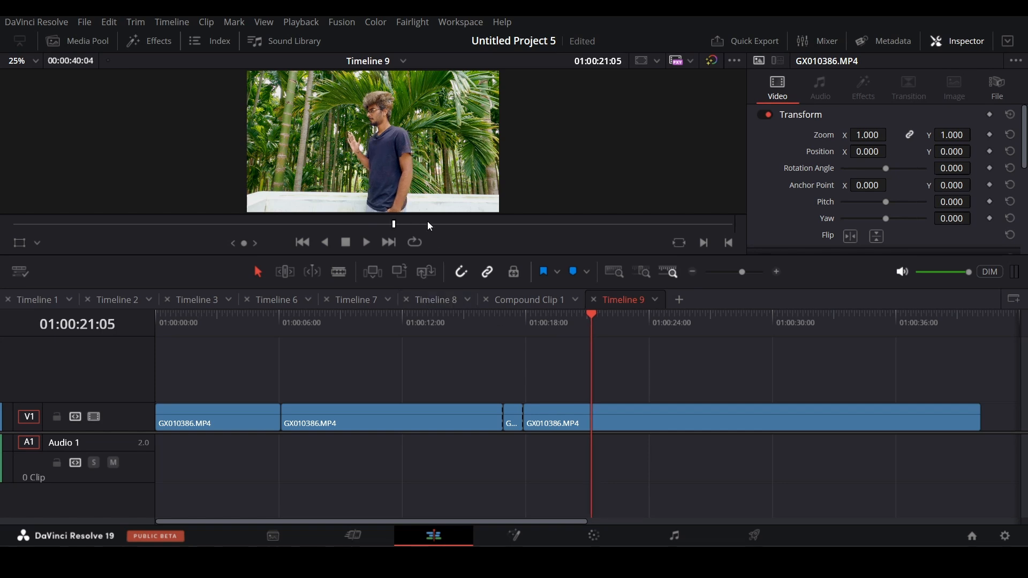
key("Left")
key("Left")
key("ctrl+b")
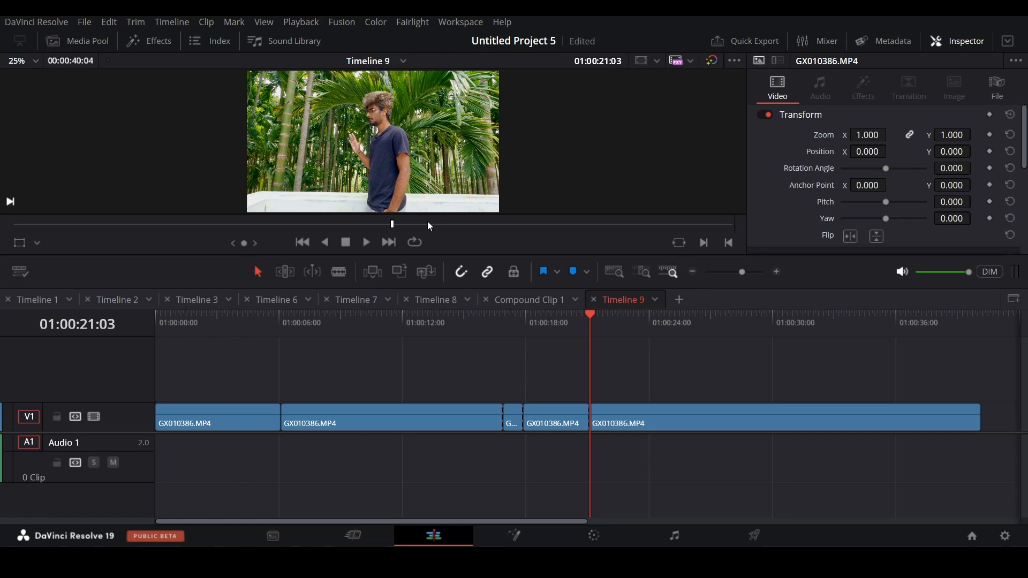
- Step frame by frame to the end of the hand gesture and split the clip at 01:00:21:18
key("Right")
key("Right")
key("Right")
key("Right")
key("Right")
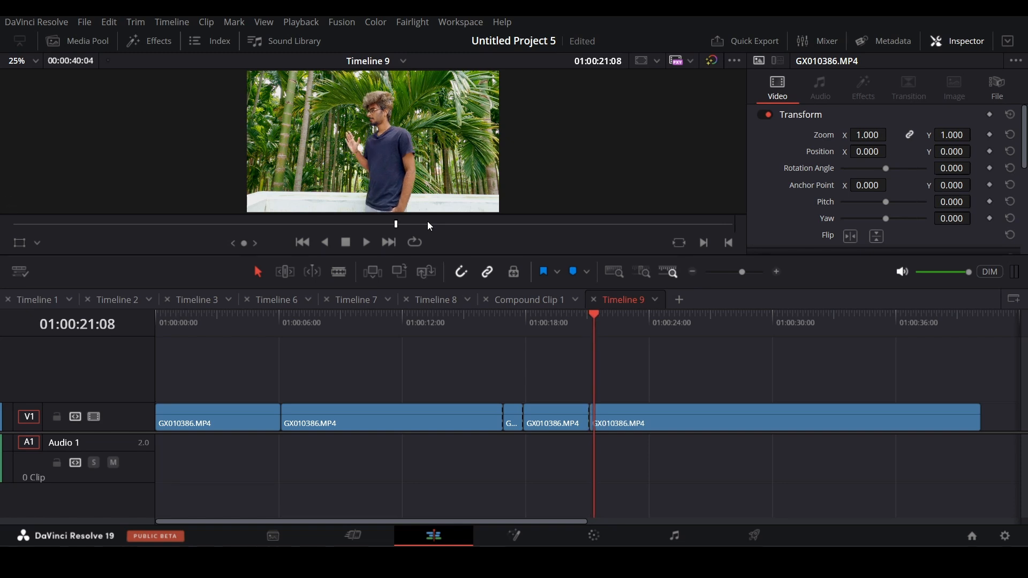
key("Right")
key("Right")
key("Right")
key("Right")
key("Right")
key("Right")
key("Right")
key("Right")
key("Right")
key("Right")
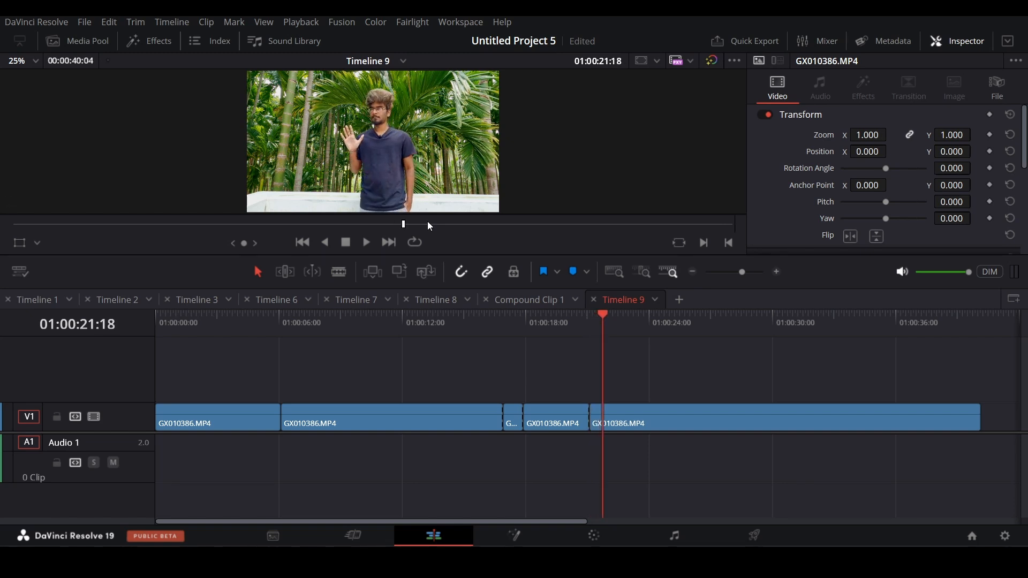
key("ctrl+b")
- Move both short gesture segments together to empty space on V1 after the main footage, with the first starting at 01:00:45:16
left_click(515, 424)
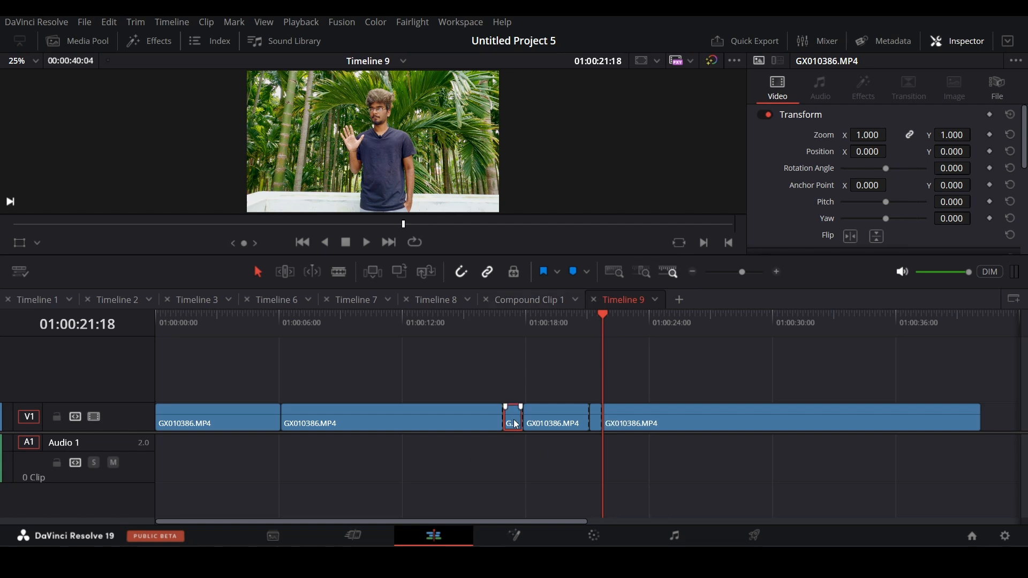
left_click(594, 423, "ctrl")
left_click_drag(519, 422, 909, 352)
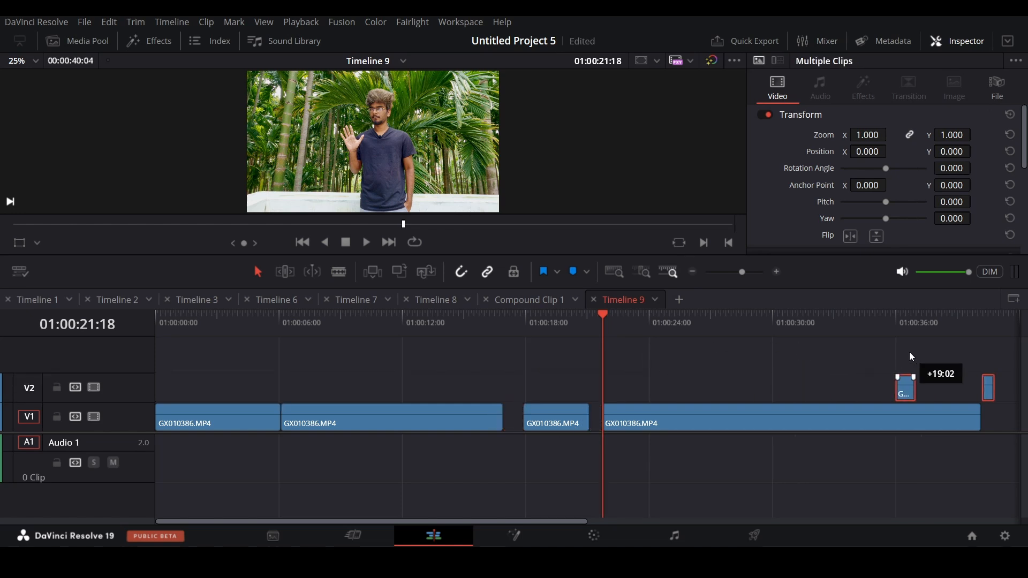
key("ctrl+minus")
key("ctrl+minus")
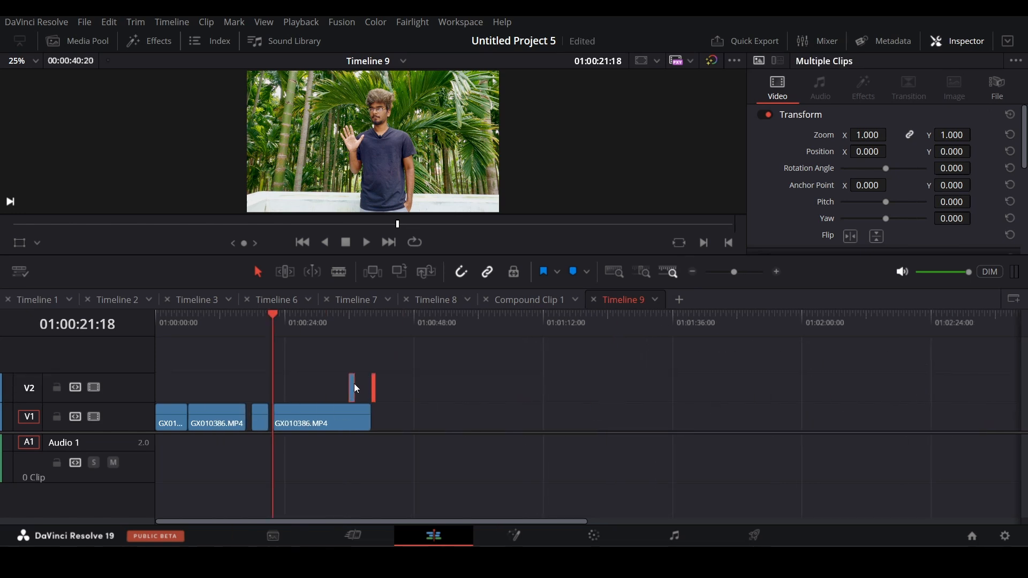
left_click_drag(356, 388, 401, 442)
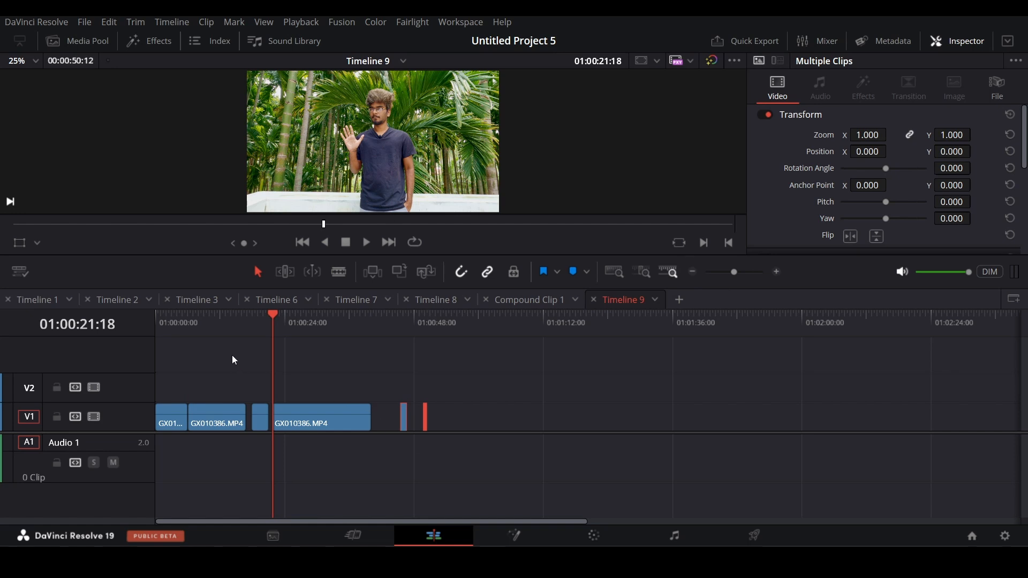
- Locate the start of another hand gesture in the last long clip and split it at 01:00:31:18
left_click(284, 339)
key("space")
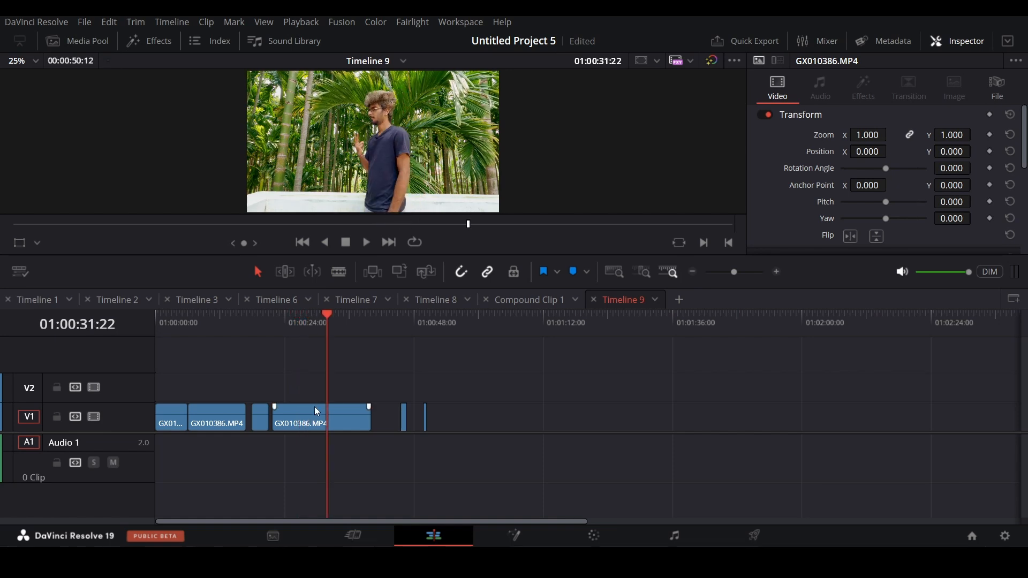
key("Left")
key("Left")
key("Left")
key("Left")
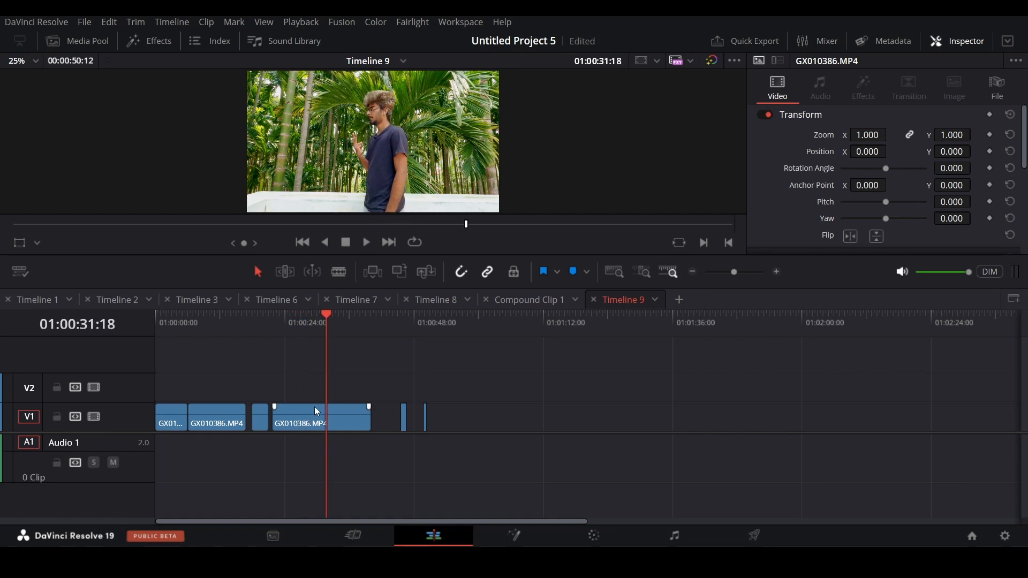
key("ctrl+b")
- Move the third gesture segment past the other two on V1, and return the remaining V3 clip to V1 against the main footage
key("space")
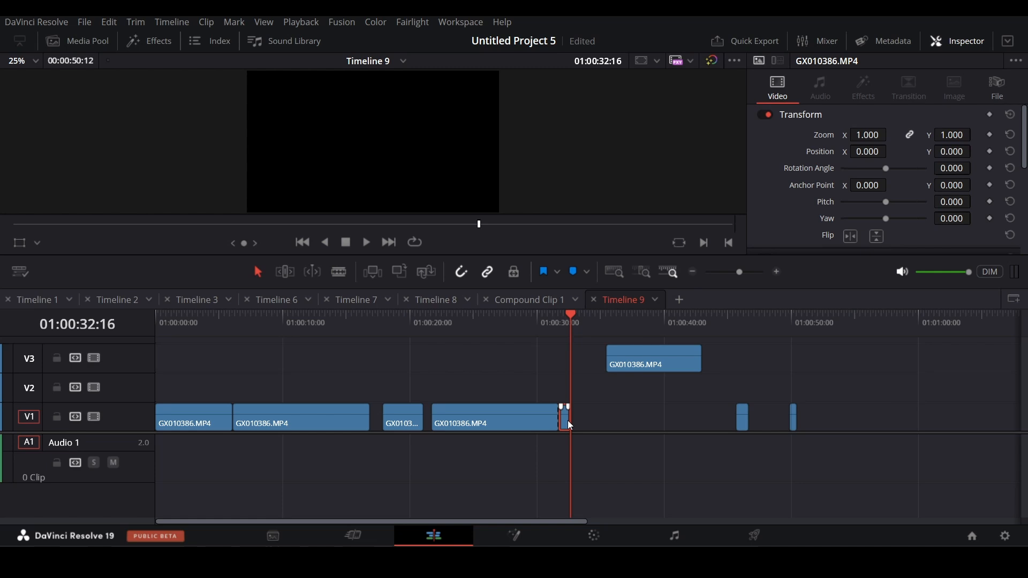
left_click_drag(567, 419, 866, 426)
left_click(736, 329)
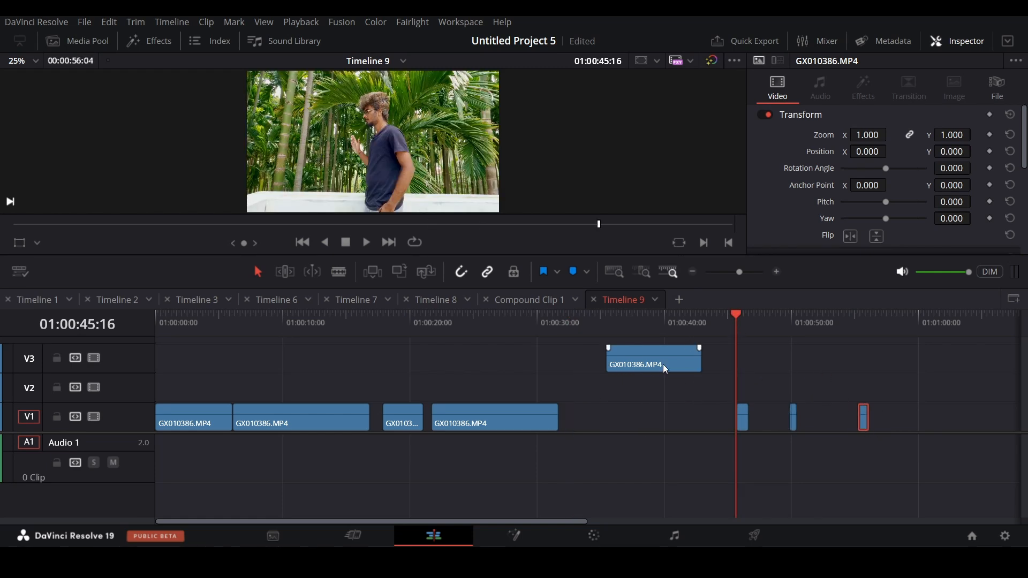
left_click_drag(663, 364, 615, 430)
left_click(683, 339)
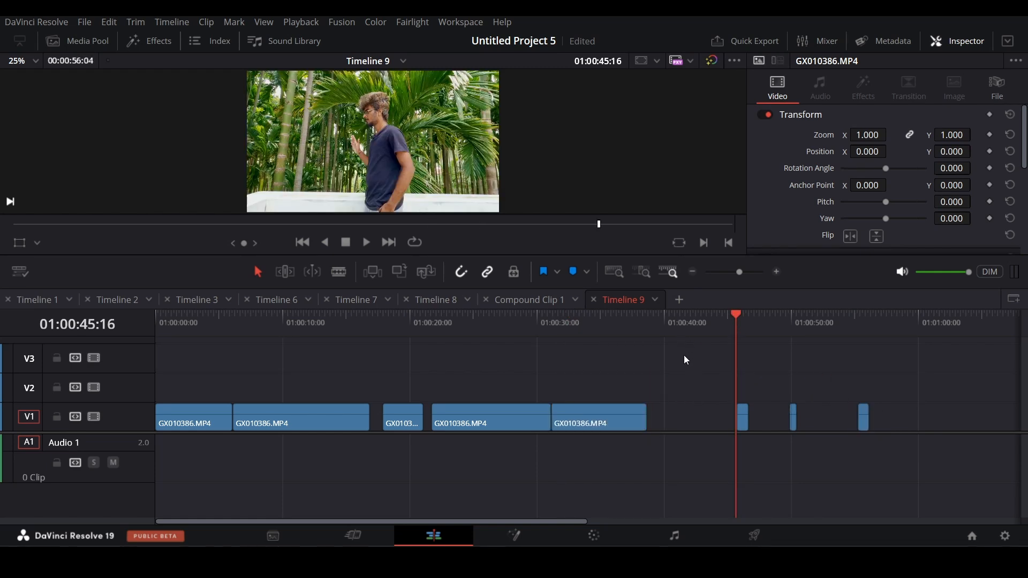
- Paste a copy of the first isolated gesture segment directly after it on V1 at 01:00:46:15
scroll(683, 356, "down", 5)
scroll(477, 457, "up", 3)
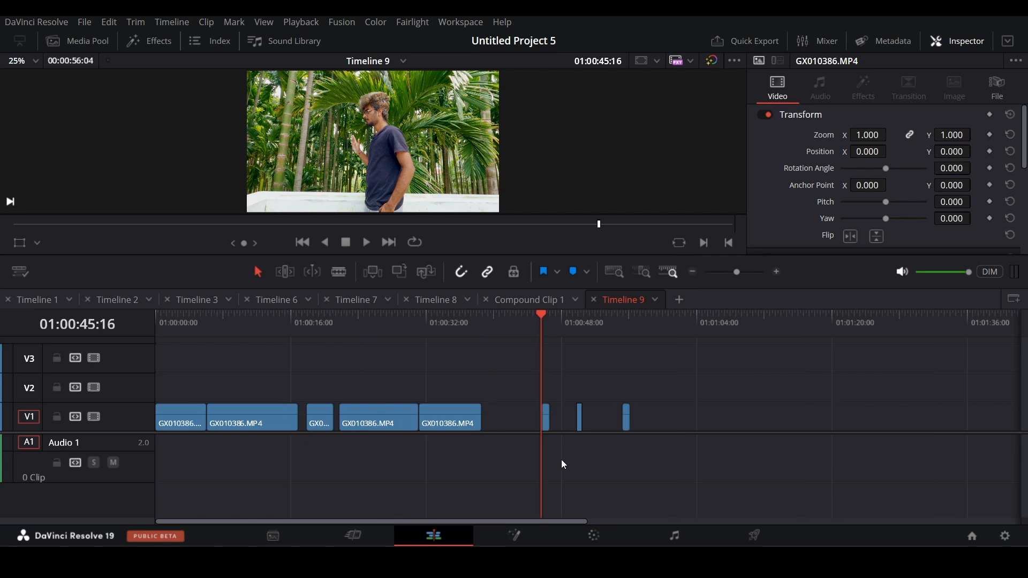
scroll(549, 423, "up", 4)
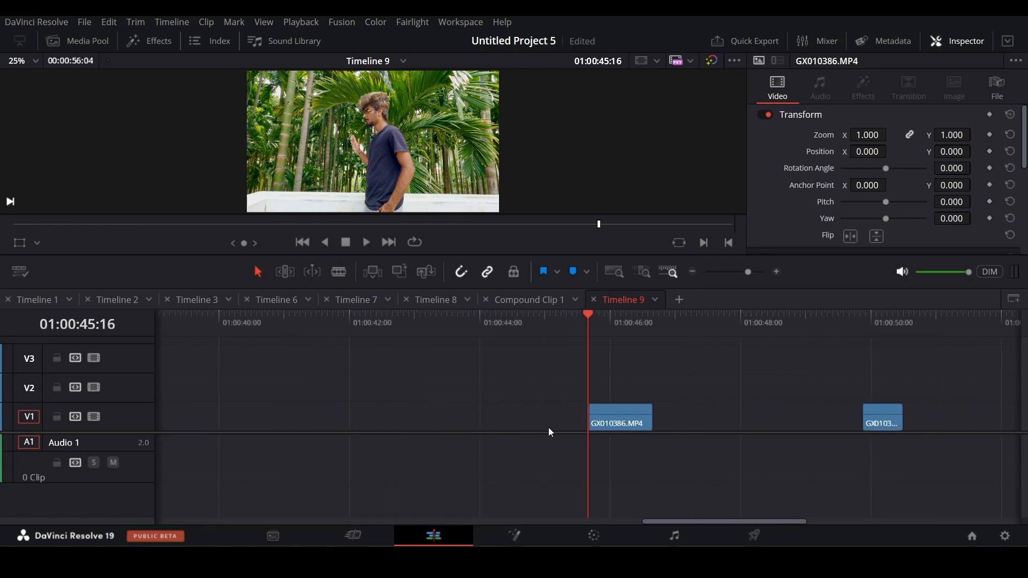
key("space")
key("space")
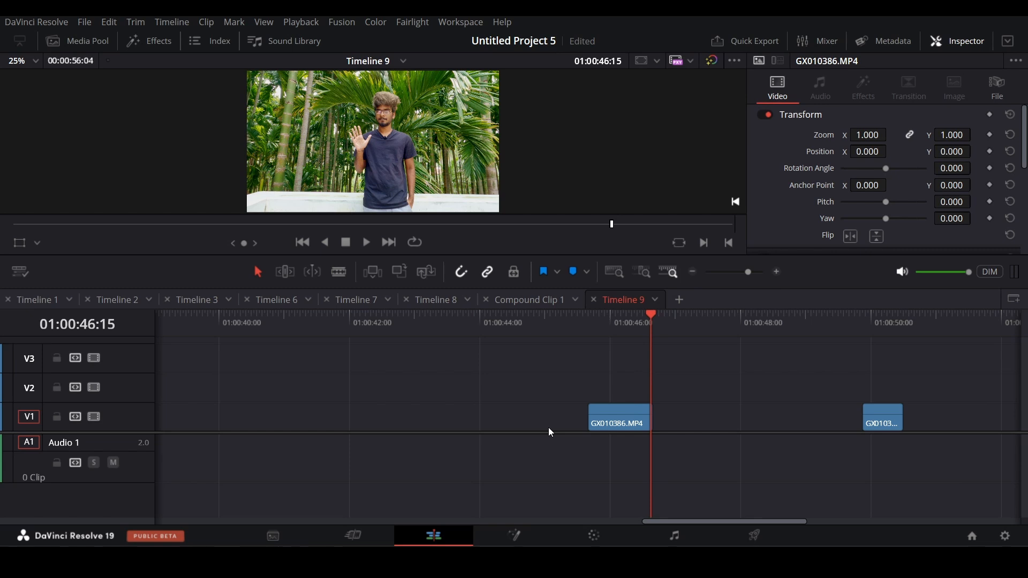
left_click(642, 418)
key("ctrl+v")
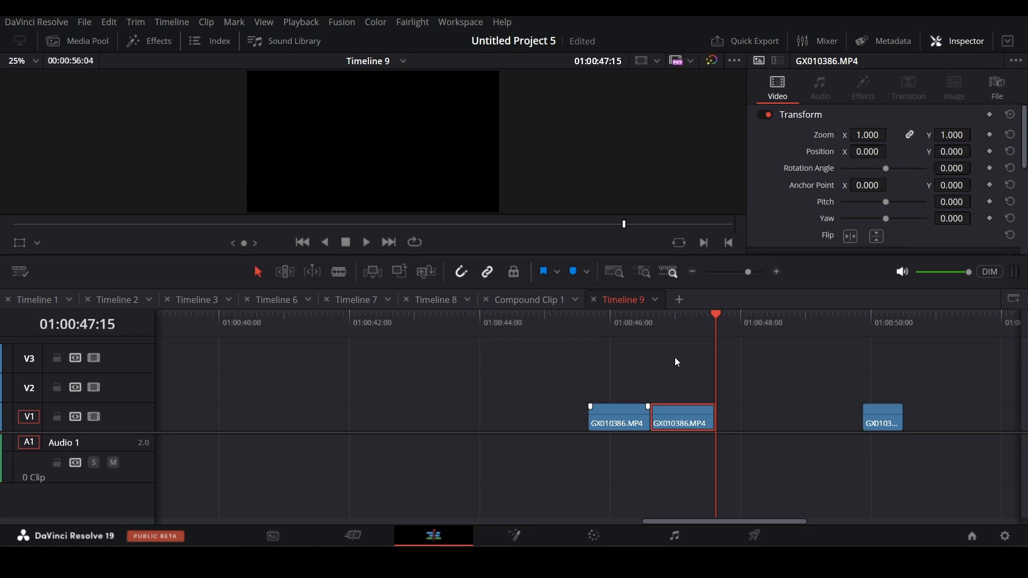
- Reverse the speed of the duplicated gesture clip, keeping it at 100%
left_click(670, 332)
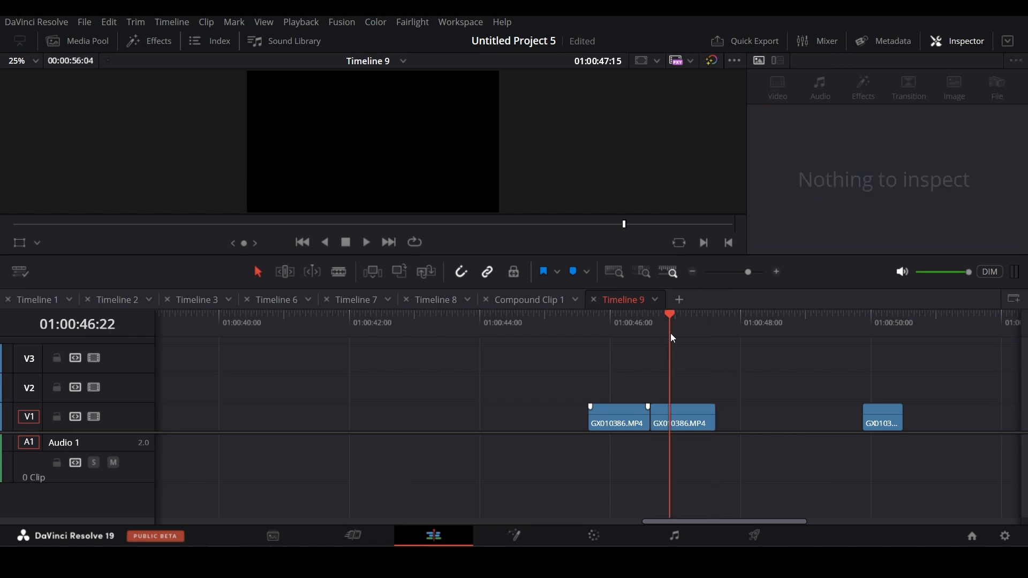
right_click(682, 423)
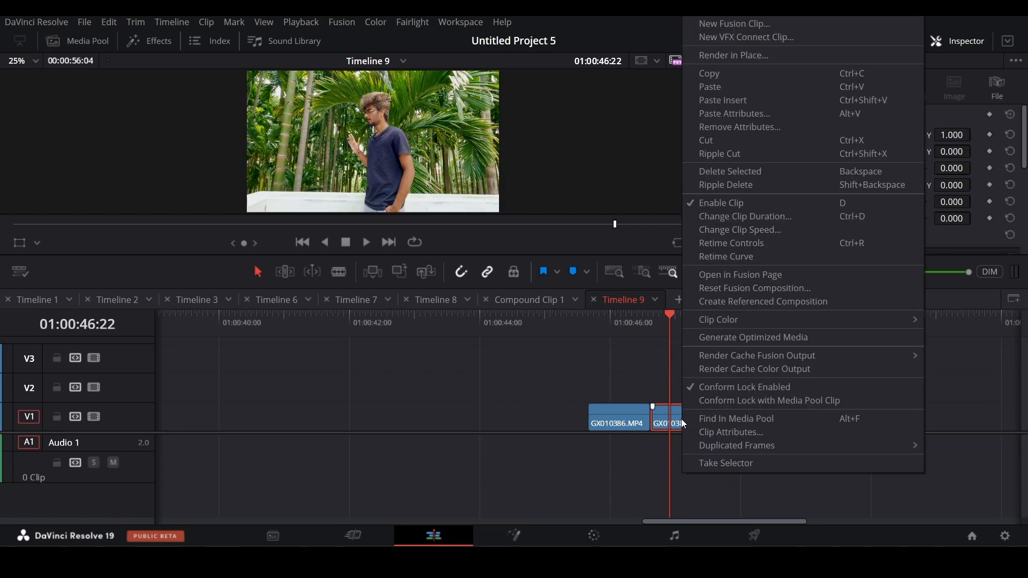
left_click(740, 230)
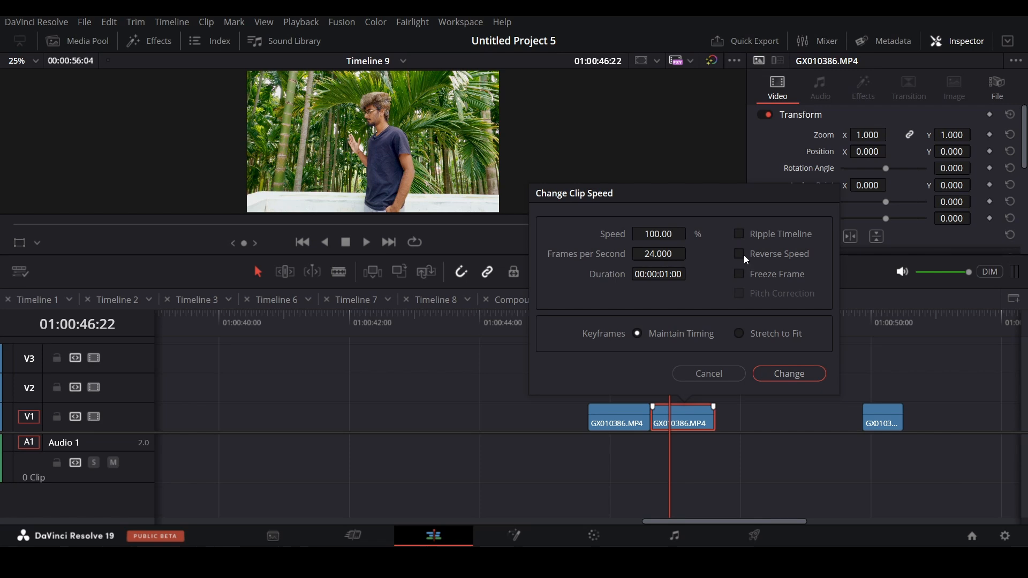
left_click(743, 254)
left_click(787, 374)
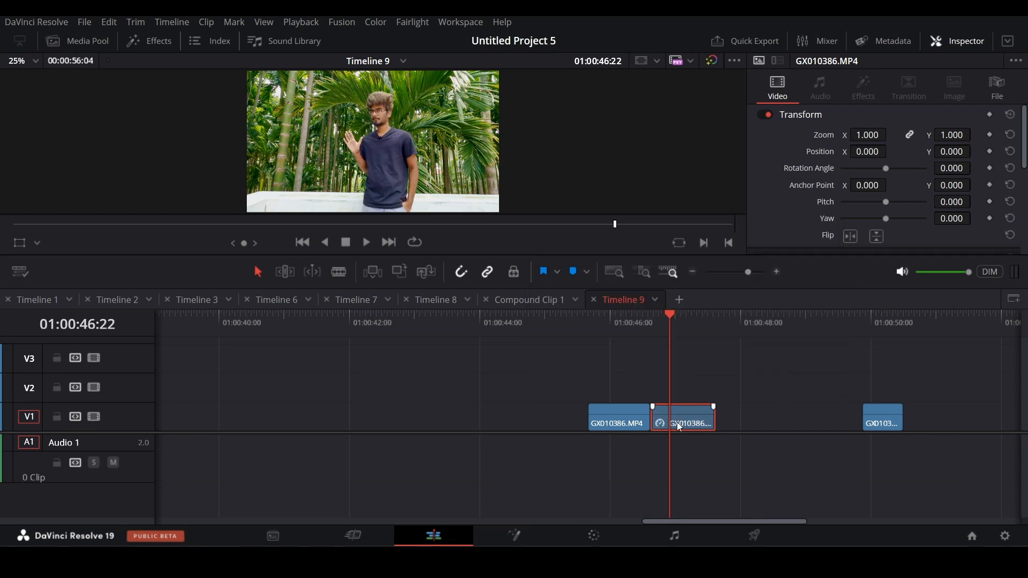
- Play back the original gesture clip followed by its reversed copy
left_click(588, 329)
key("space")
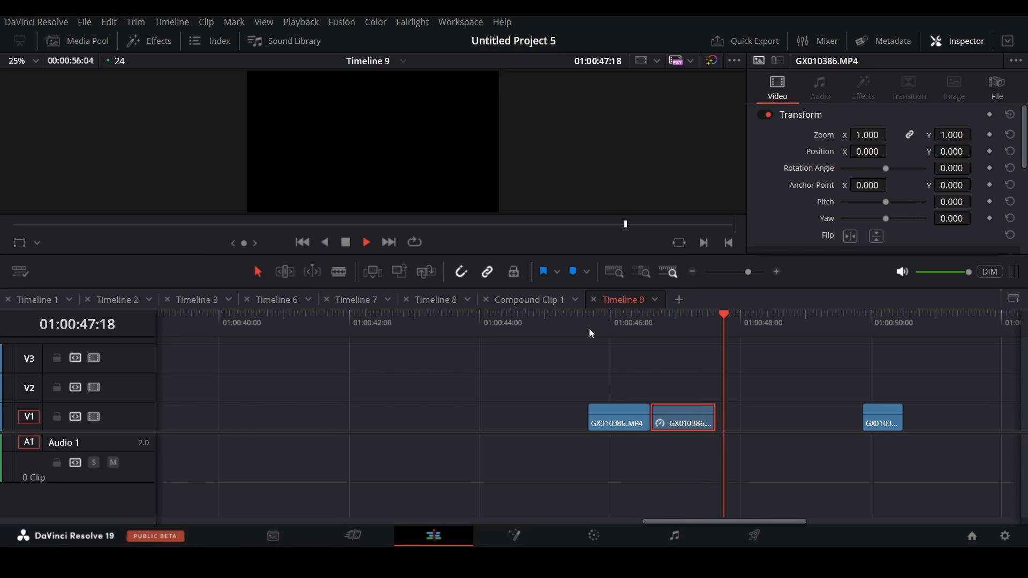
left_click(589, 328)
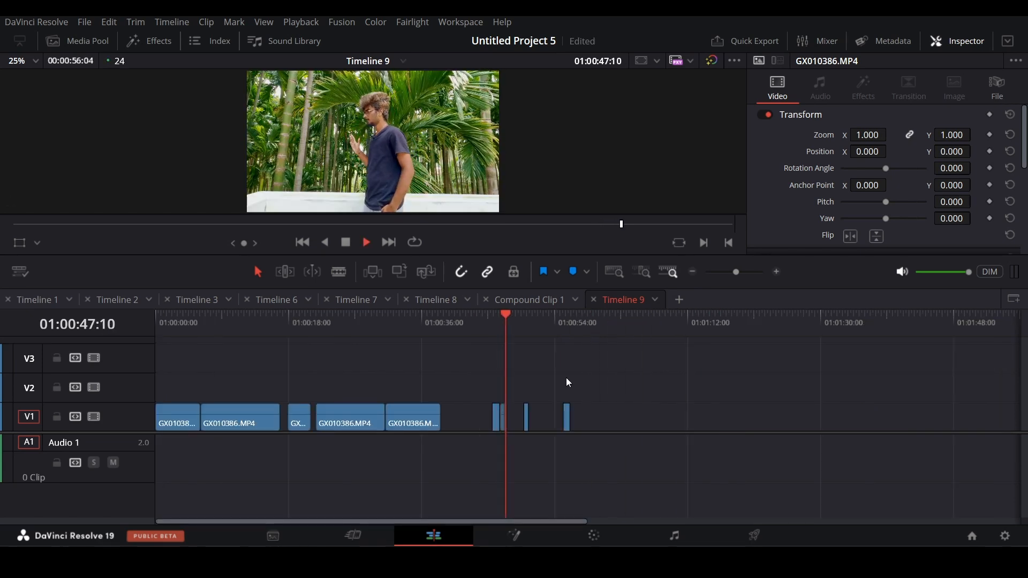
key("space")
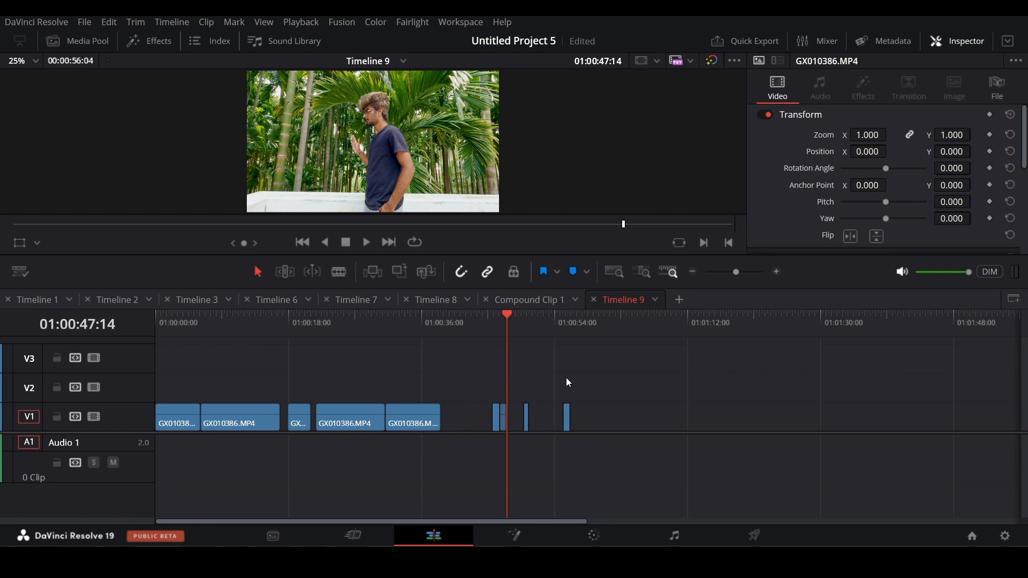
- Open Timeline 8 and play its short-clip sequence from 01:03:21:19 as a reference for the effect
left_click(525, 298)
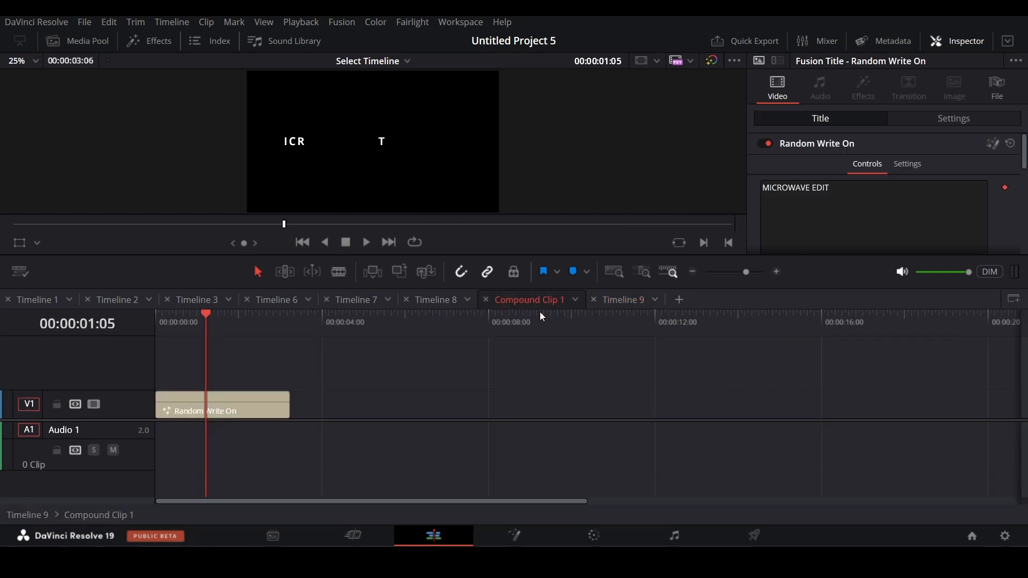
left_click(429, 301)
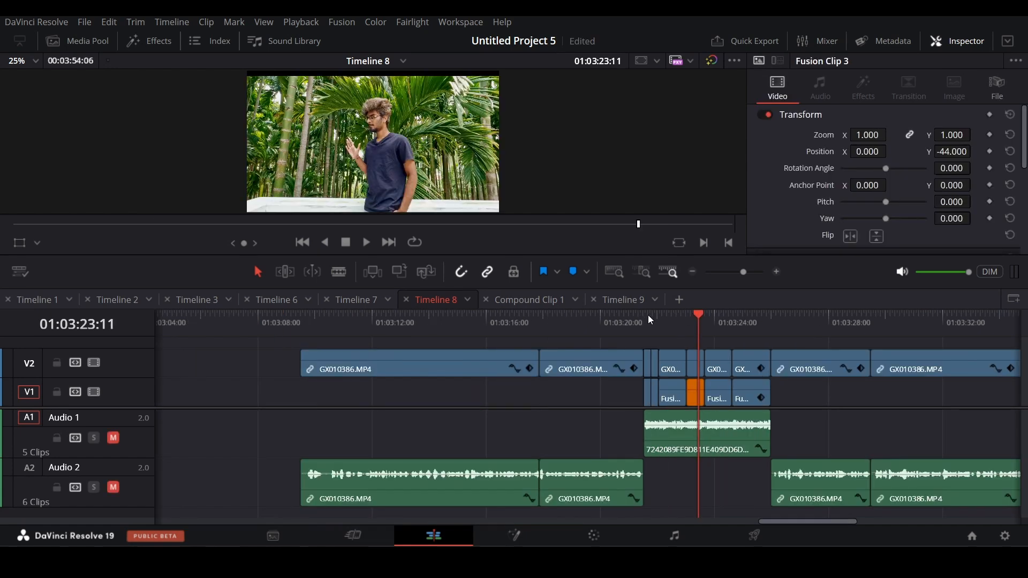
left_click(648, 319)
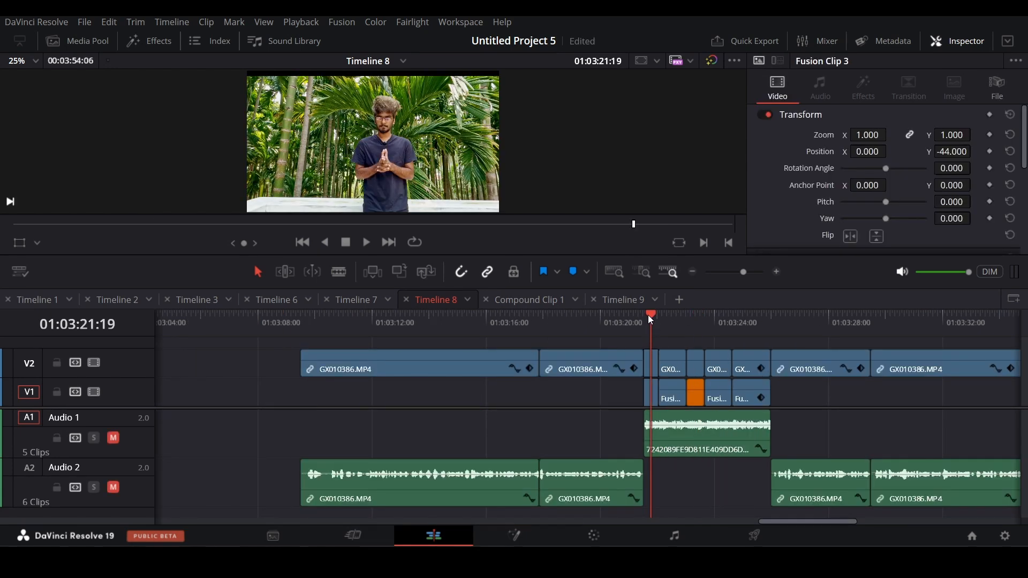
key("space")
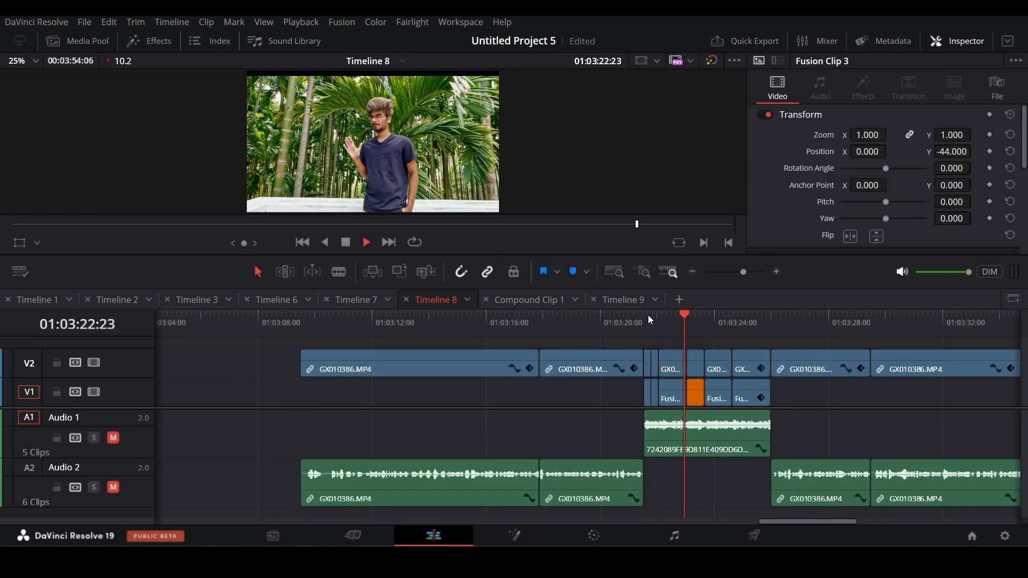
key("space")
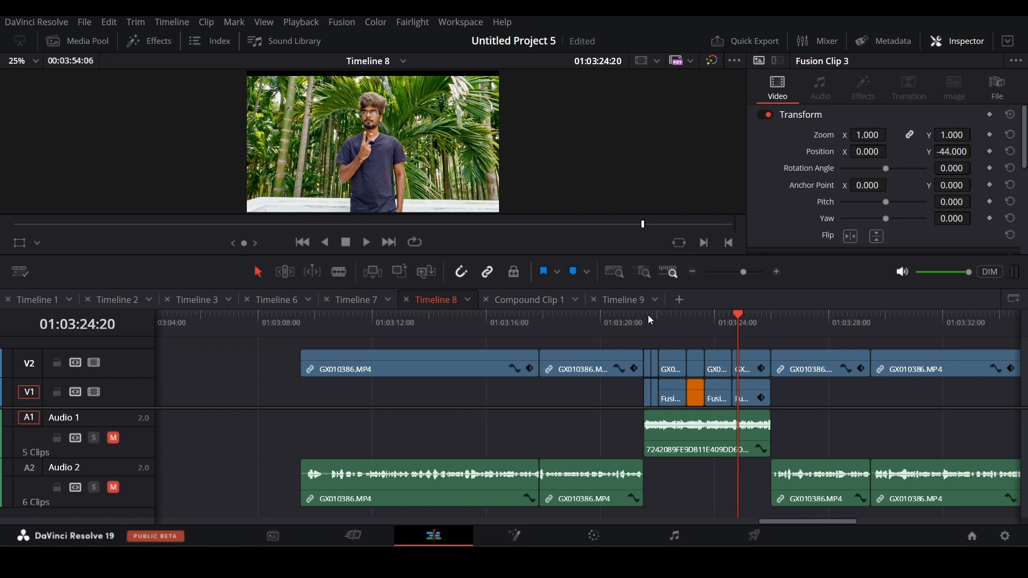
- Add markers in Timeline 8 at 01:03:22:01 and 01:03:23:16 around the reference clip section
left_click(648, 329)
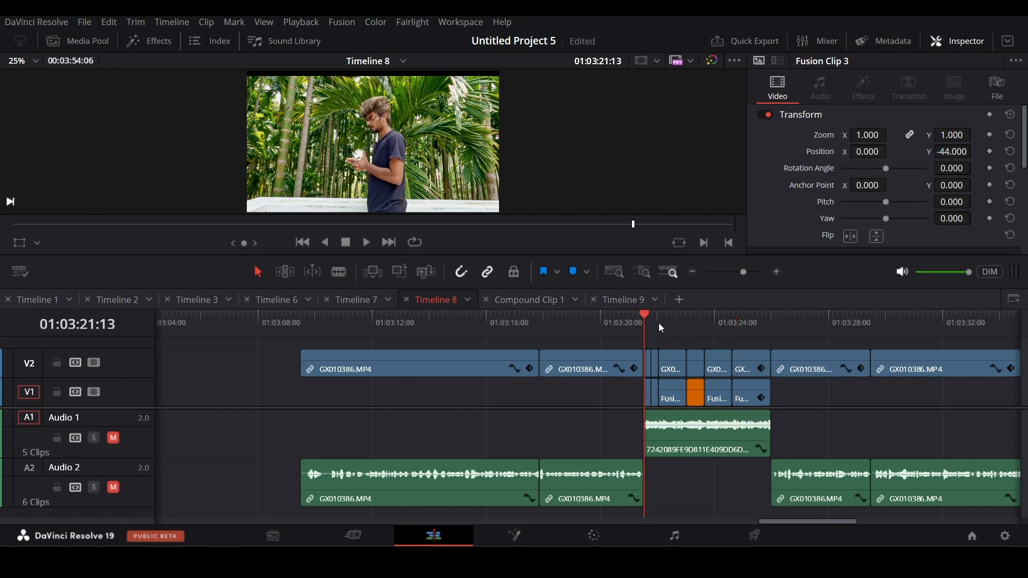
left_click(659, 322)
left_click(574, 271)
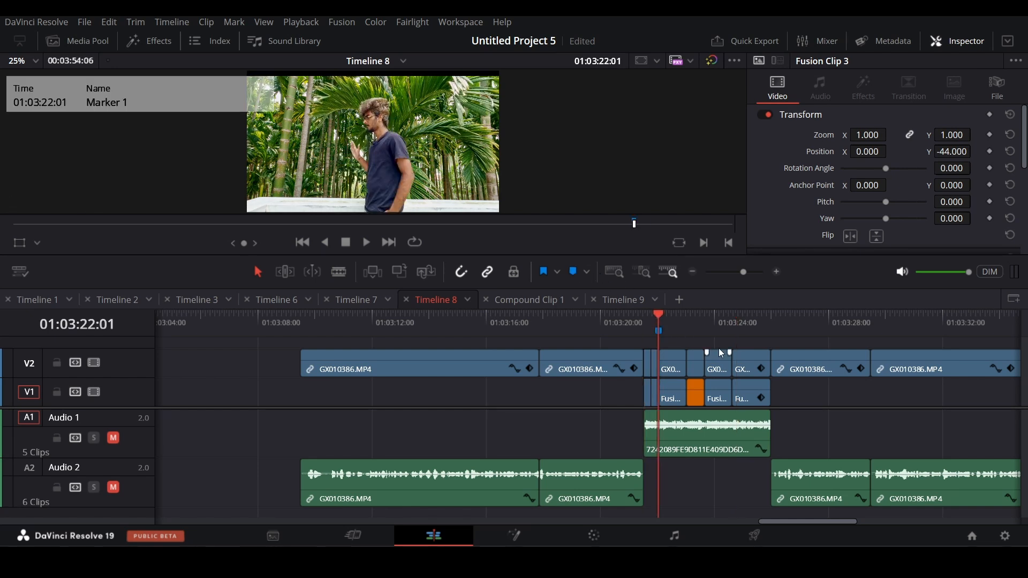
left_click(699, 318)
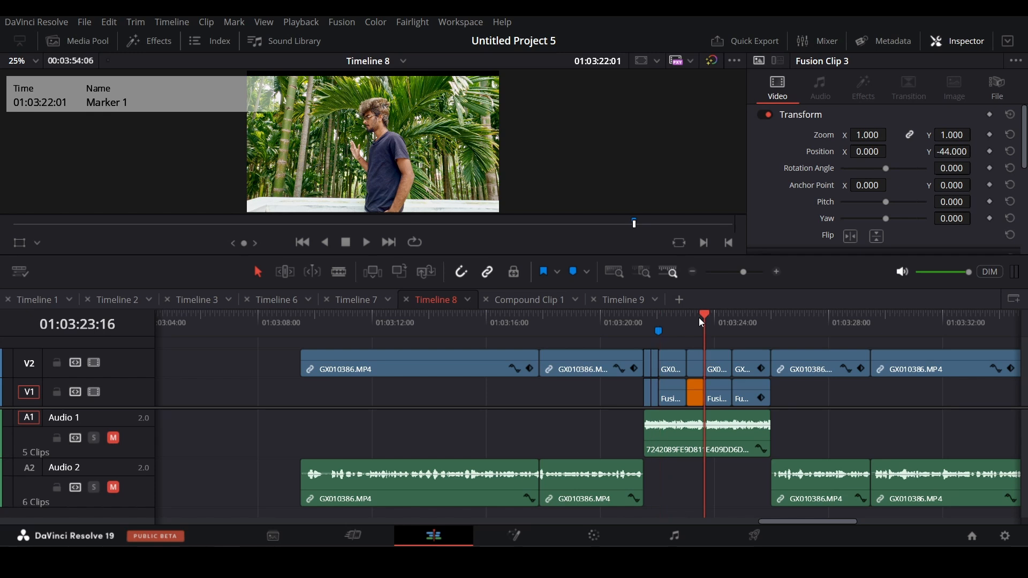
left_click(573, 272)
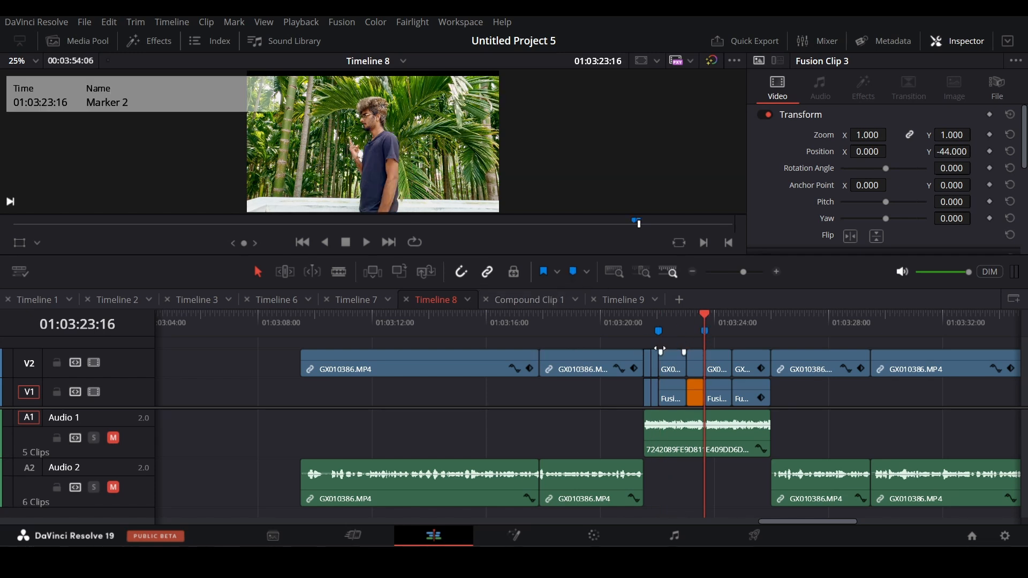
- In Timeline 9, add markers at 01:00:48:16, the start of the second gesture clip, and at 01:00:50:00
left_click(624, 300)
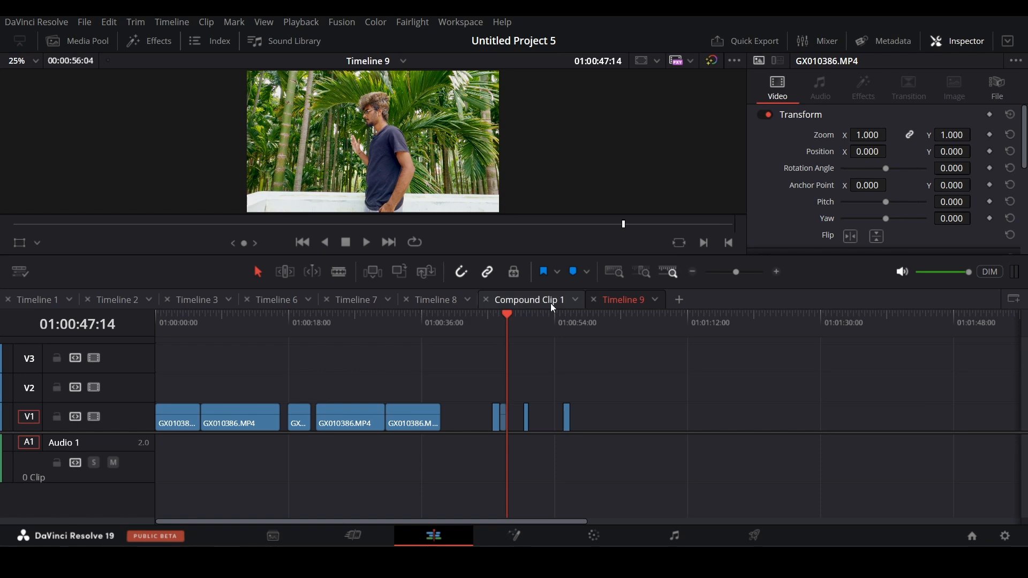
scroll(664, 407, "up", 5)
left_click(662, 324)
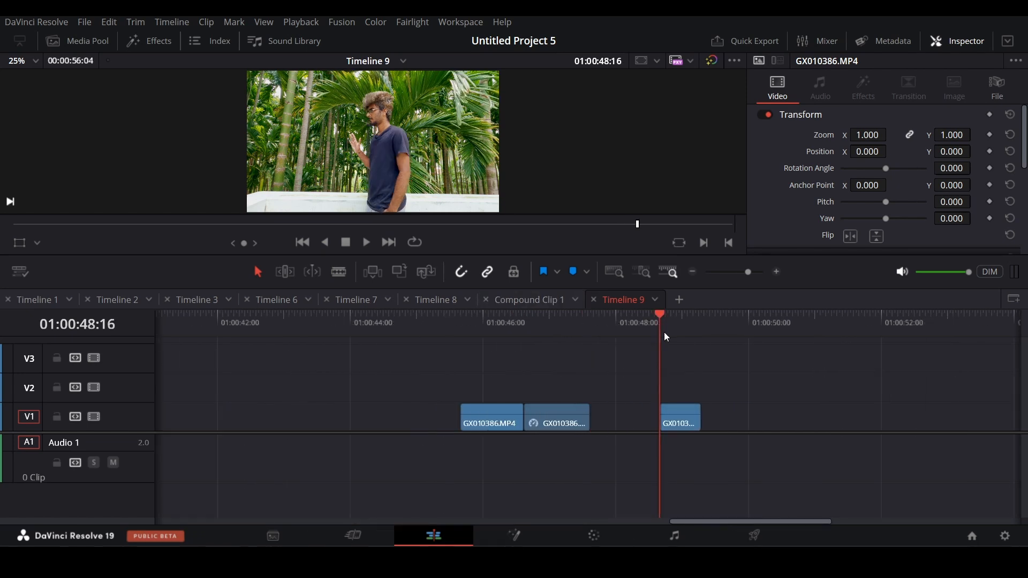
left_click(573, 272)
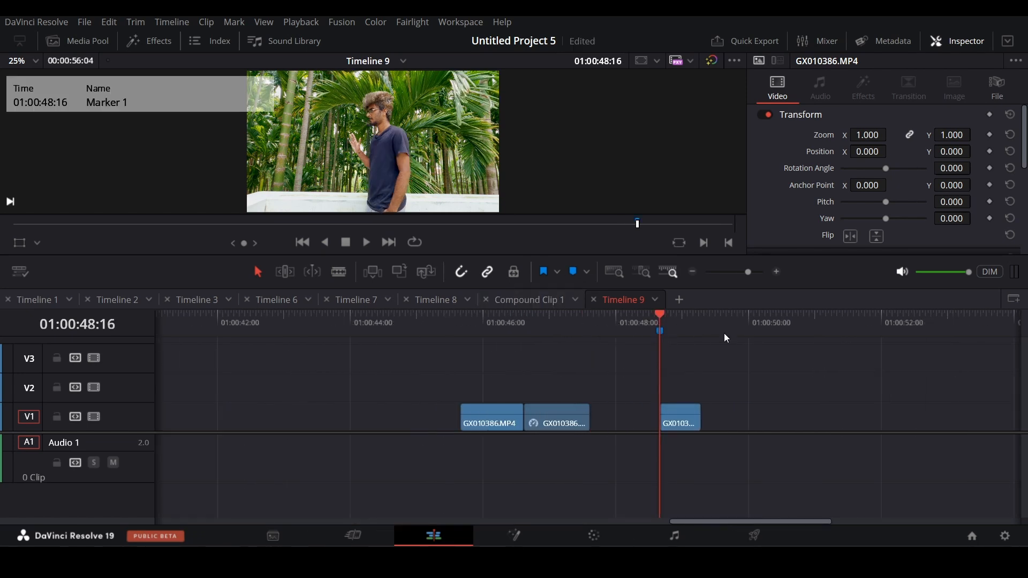
left_click(751, 316)
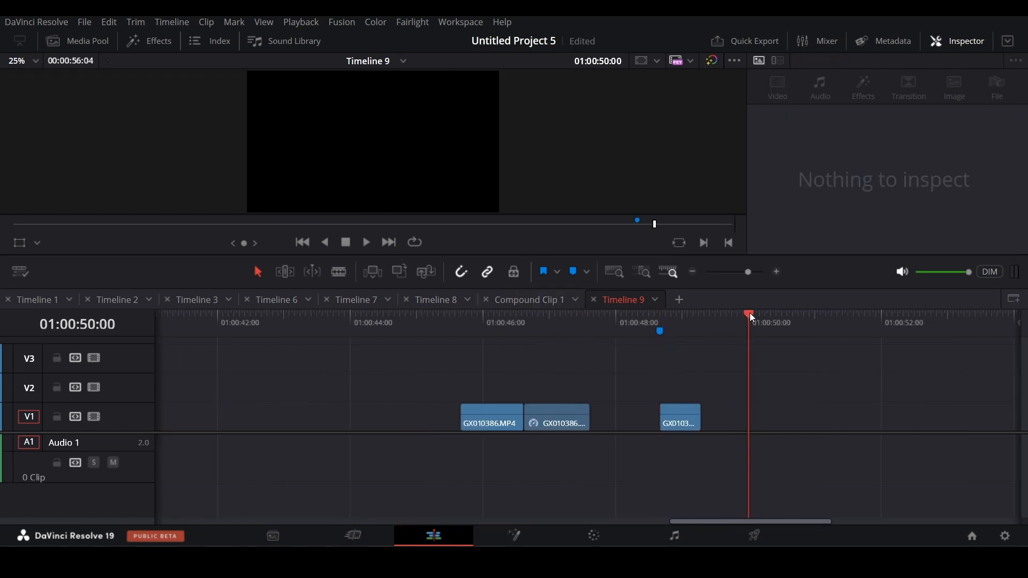
left_click(573, 274)
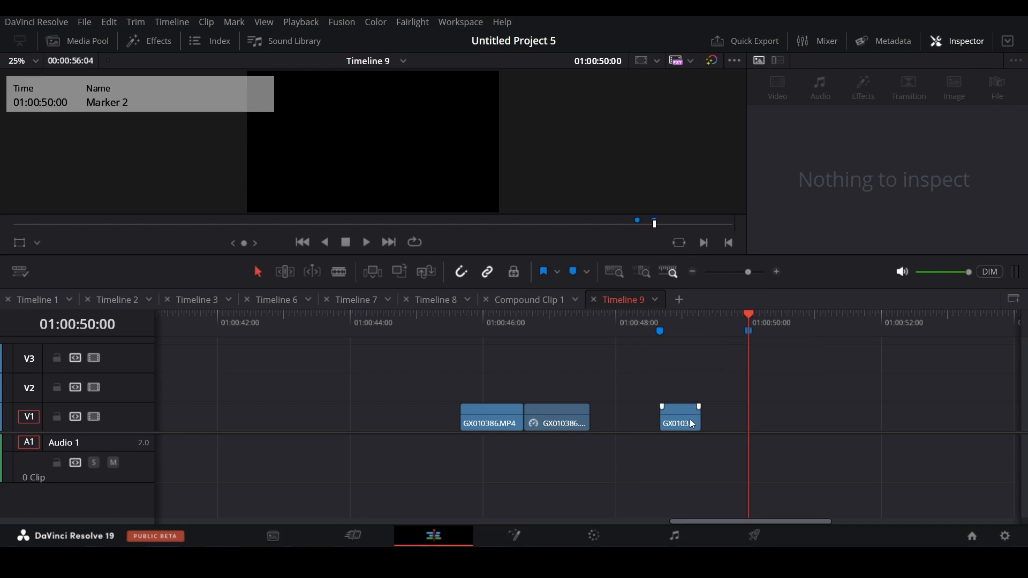
- Stretch the gesture clip at the first marker to 91% speed with retime controls and play it back
left_click(692, 424)
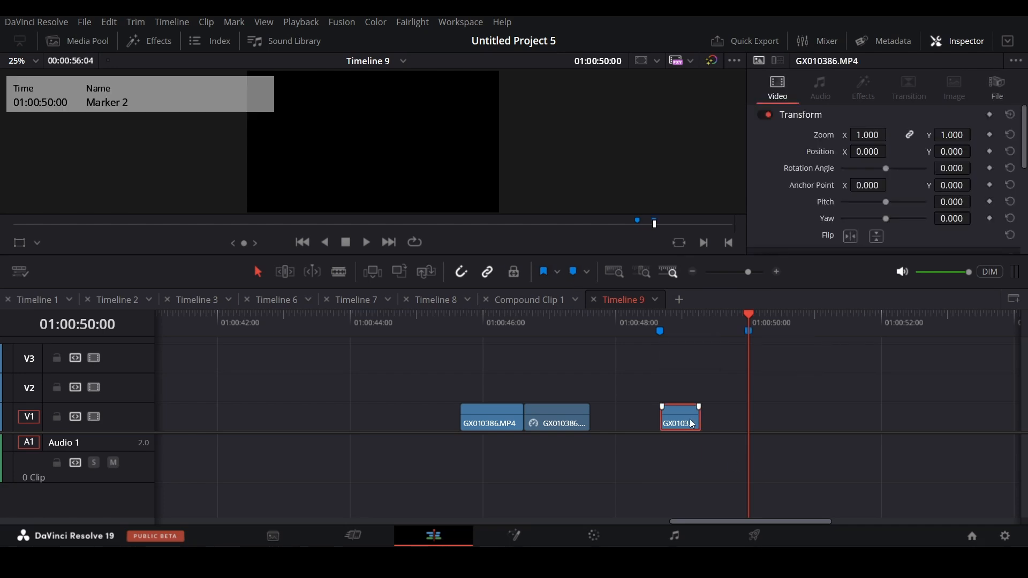
right_click(692, 424)
left_click(652, 394)
left_click(680, 427)
right_click(680, 427)
left_click(721, 245)
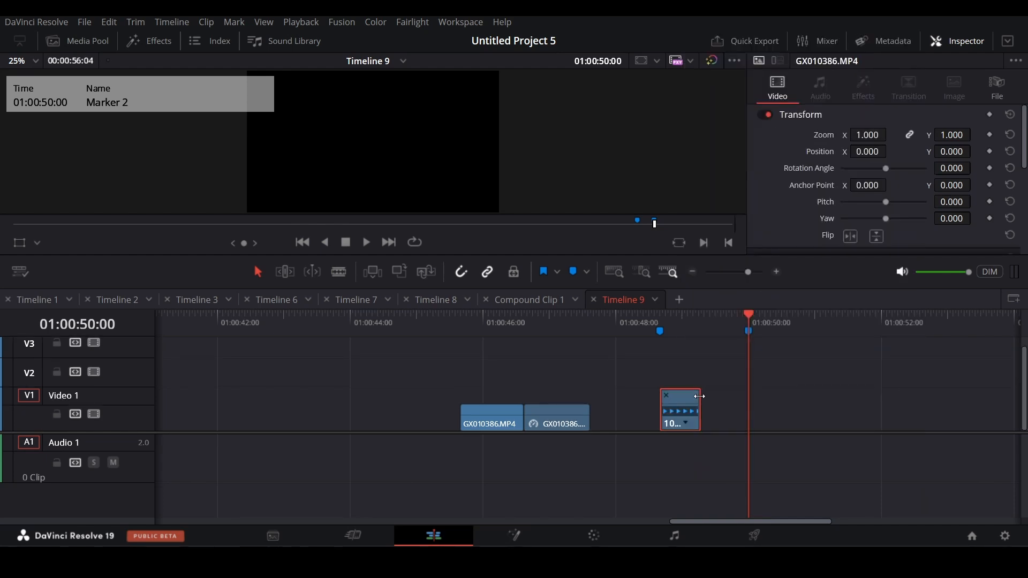
mouse_move(701, 390)
left_mouse_down()
mouse_move(766, 393)
mouse_move(704, 402)
left_mouse_up()
left_click(659, 323)
key("space")
key("space")
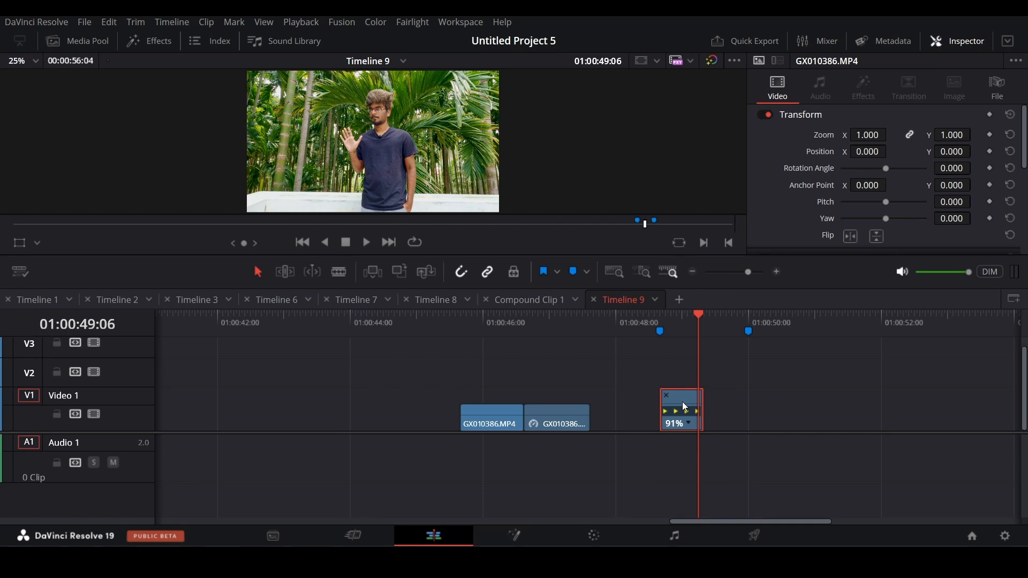
- Paste a copy of the 91% clip directly after it at 01:00:49:08, ending at the second marker
left_click_drag(703, 336, 751, 348)
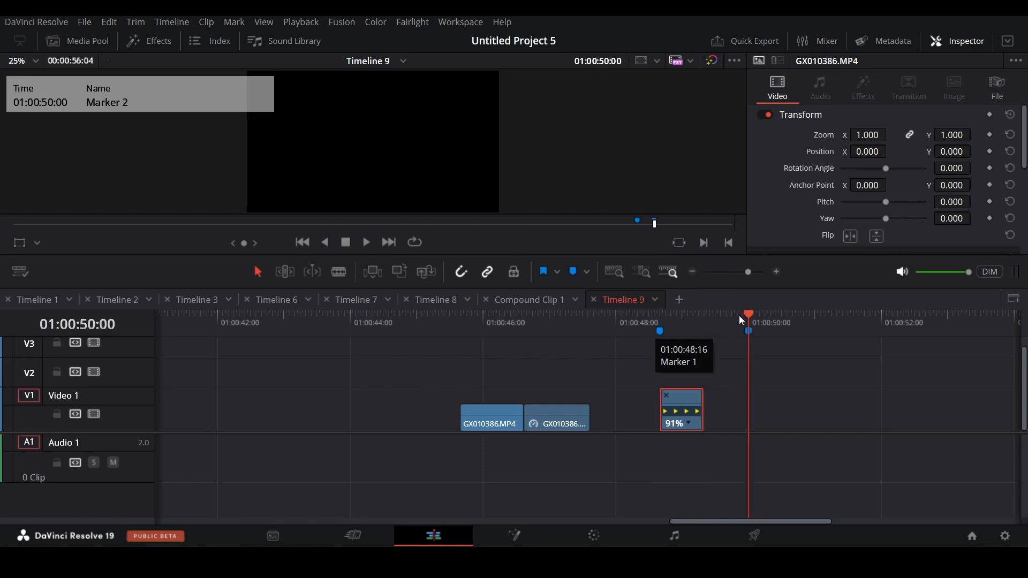
left_click(702, 317)
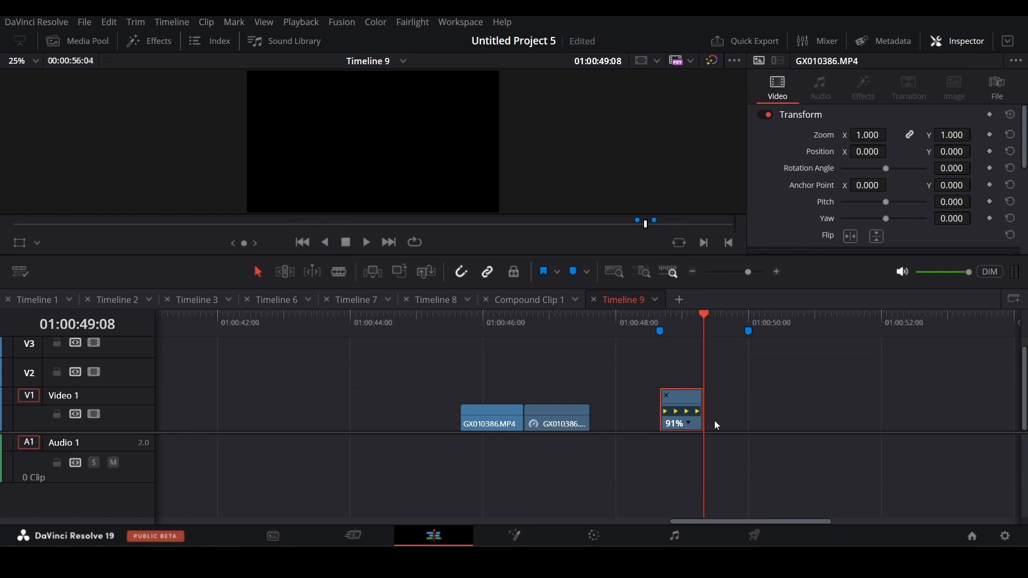
left_click_drag(696, 423, 748, 422)
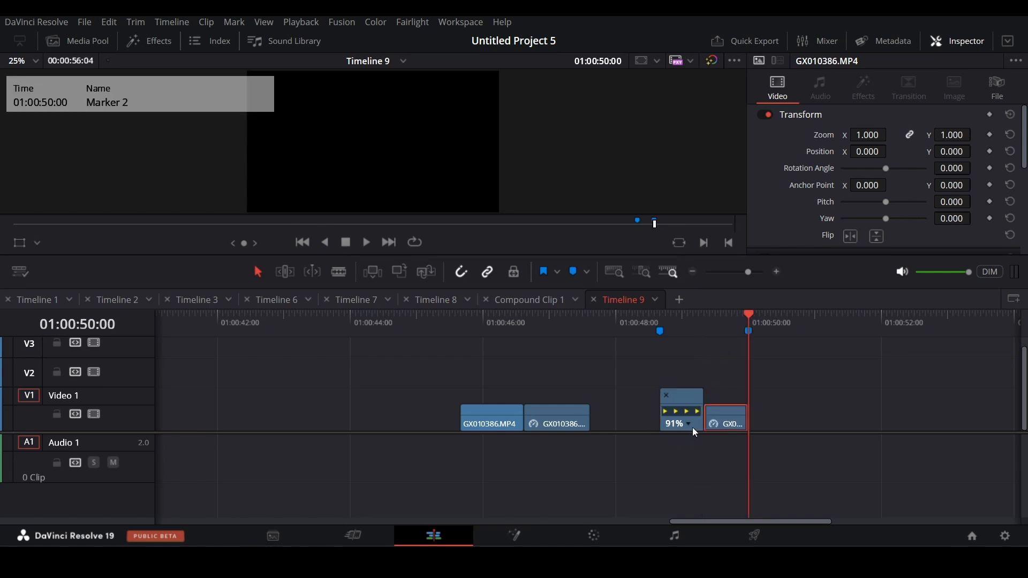
- Show retime controls on the pasted copy and reverse its speed
left_click(690, 425)
left_click(724, 416)
key("ctrl+r")
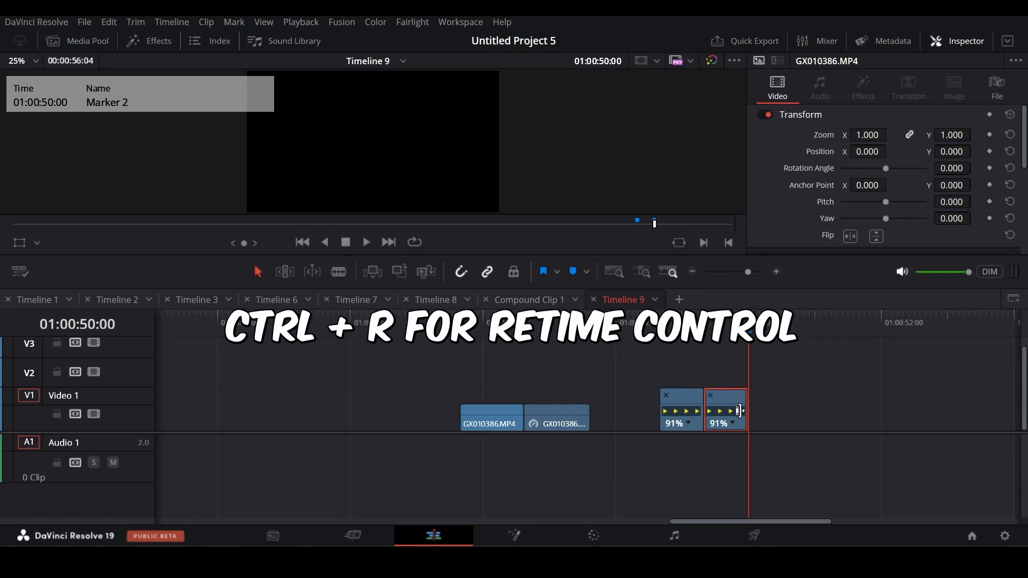
right_click(731, 410)
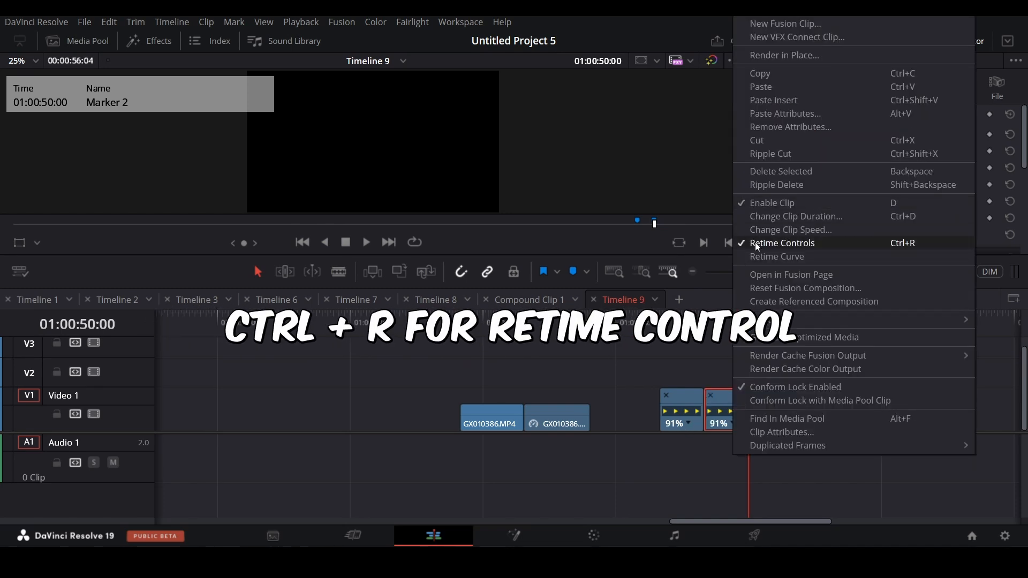
left_click(772, 232)
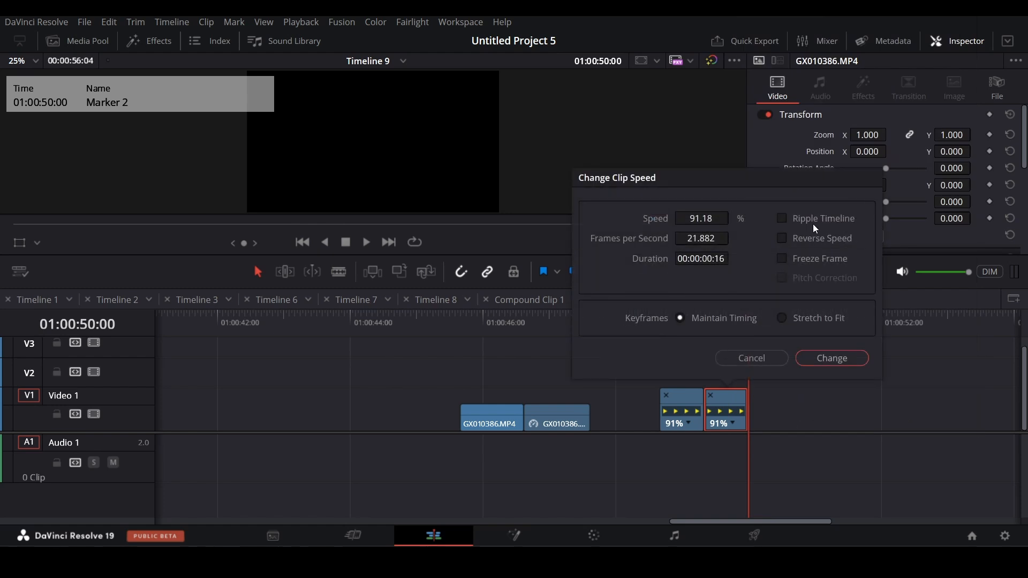
left_click(781, 239)
left_click(831, 358)
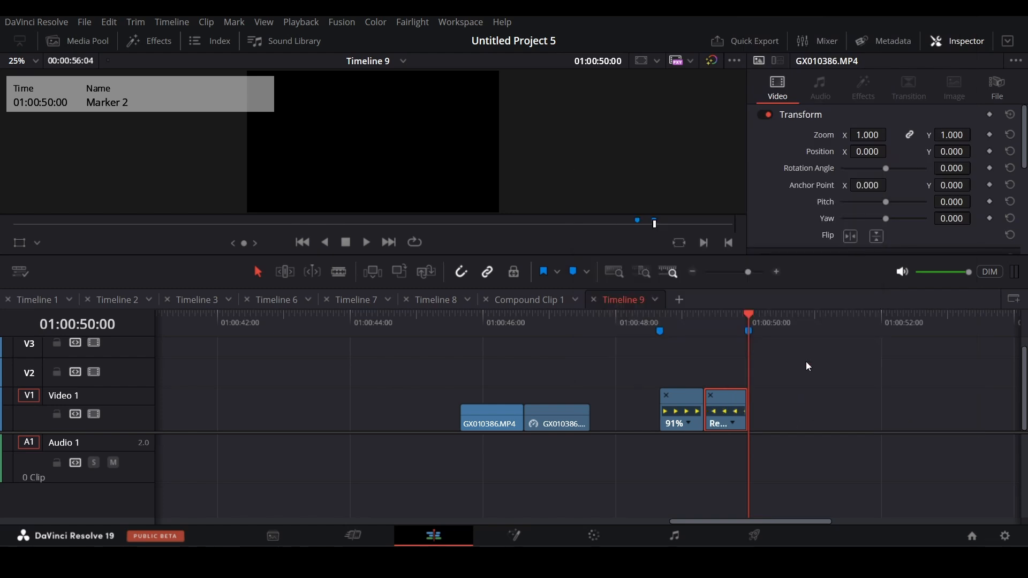
- Play back the 91% clip and its reversed copy from the first marker
left_click(660, 330)
key("space")
left_click(667, 320)
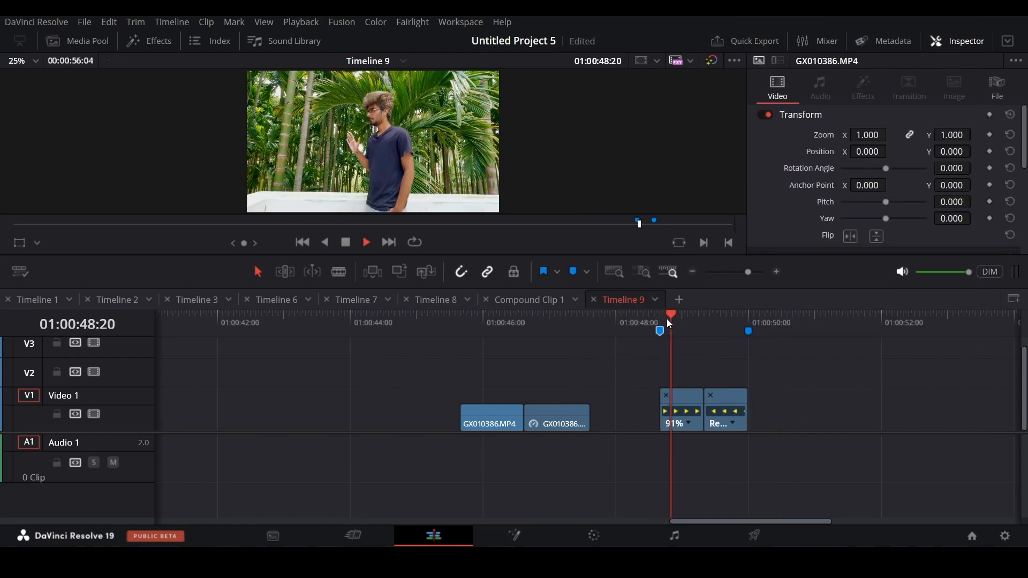
key("space")
left_click(668, 323)
key("space")
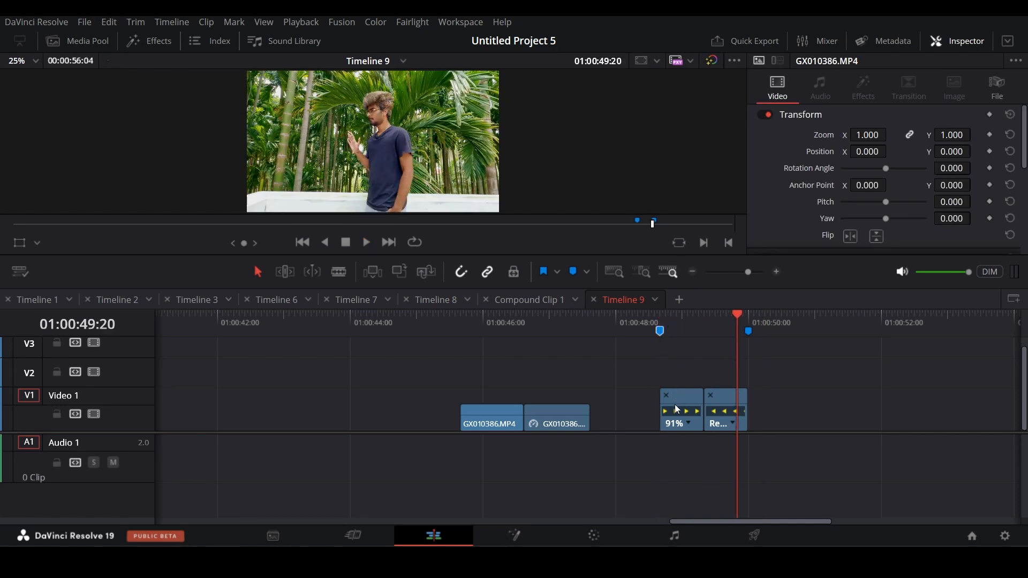
- Move the forward 91% clip earlier on V1 to start at 01:00:43:18
left_click_drag(677, 413, 349, 405)
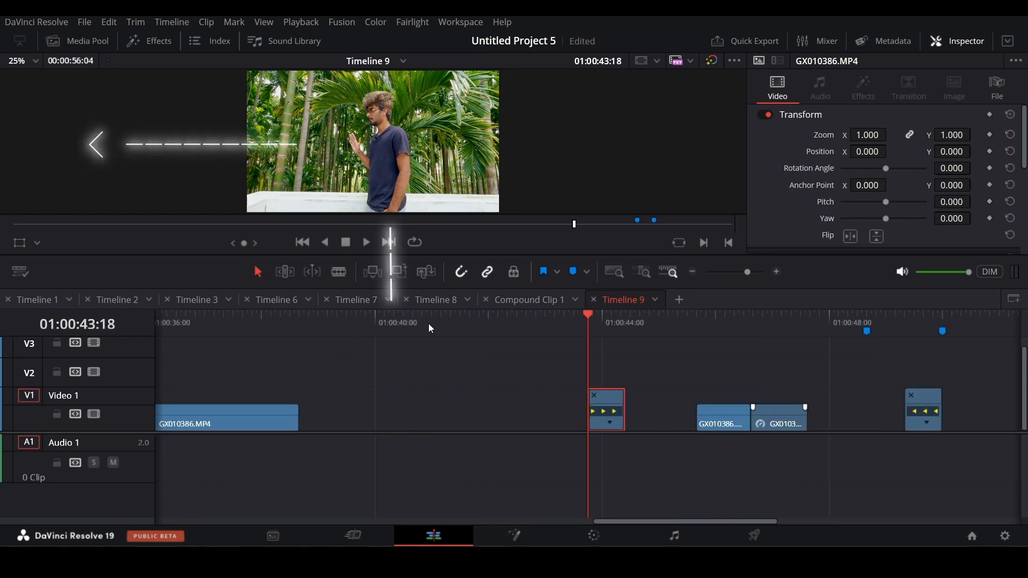
scroll(505, 328, "up", 2)
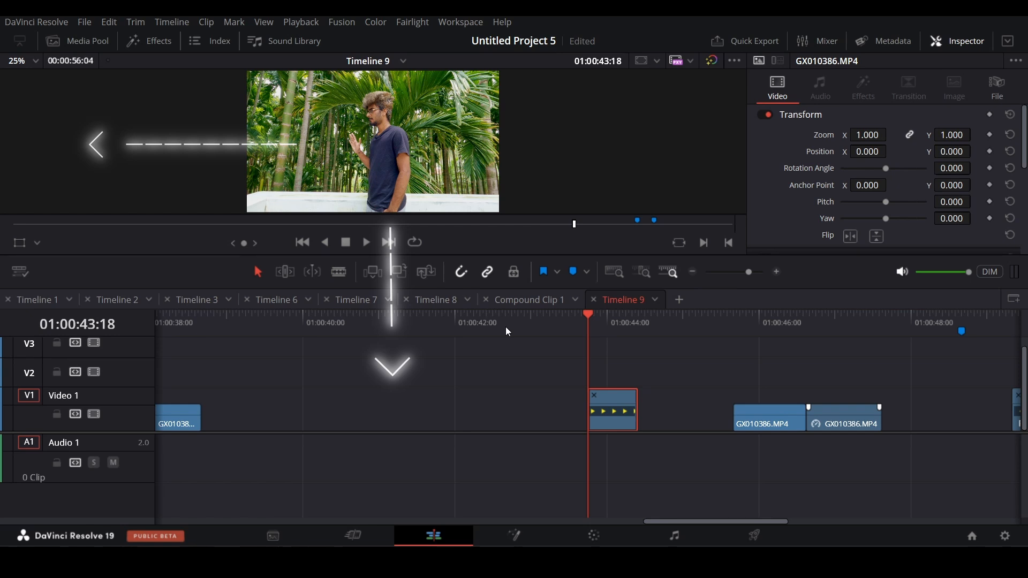
scroll(505, 326, "up", 1)
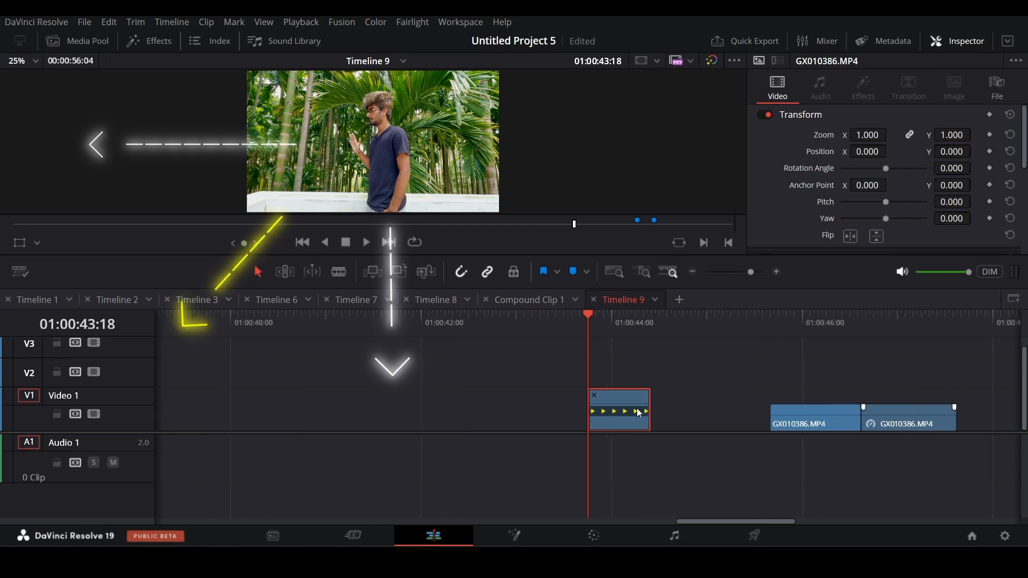
scroll(637, 408, "up", 2)
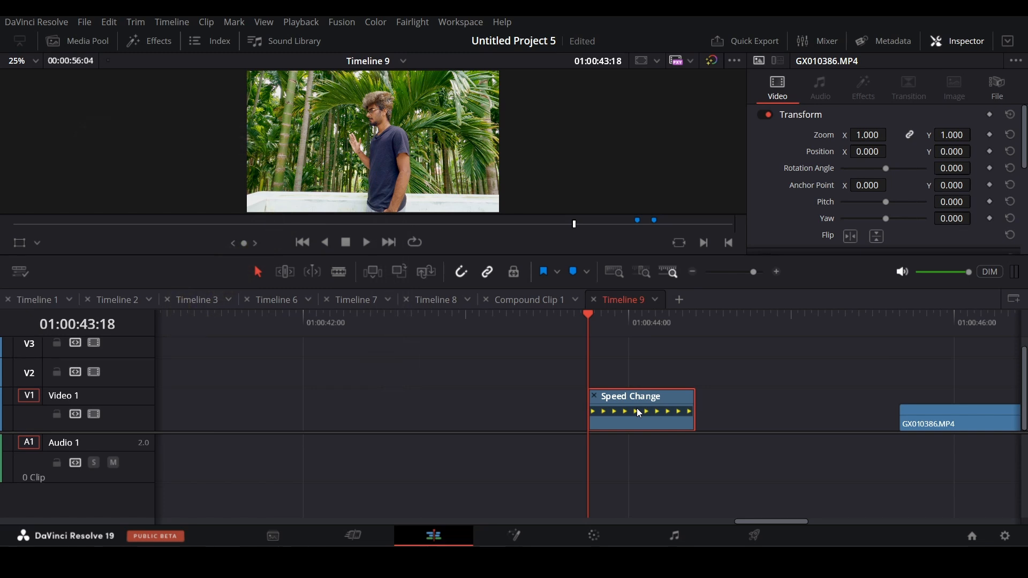
- Split the moved clip at 01:00:44:01 and delete its first part
key("Right")
key("Right")
key("Right")
key("Right")
key("Right")
key("Right")
key("Right")
key("Right")
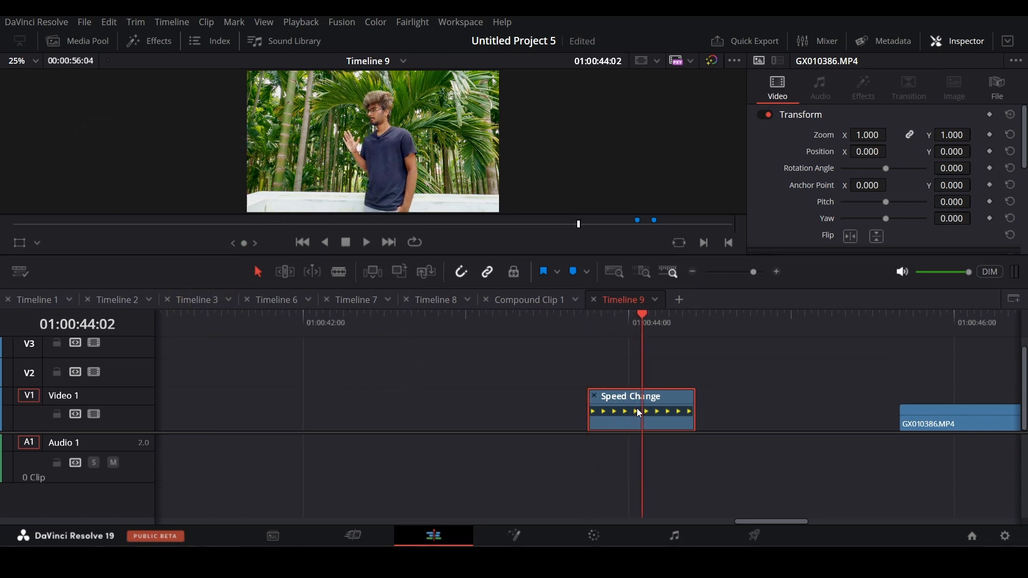
key("Left")
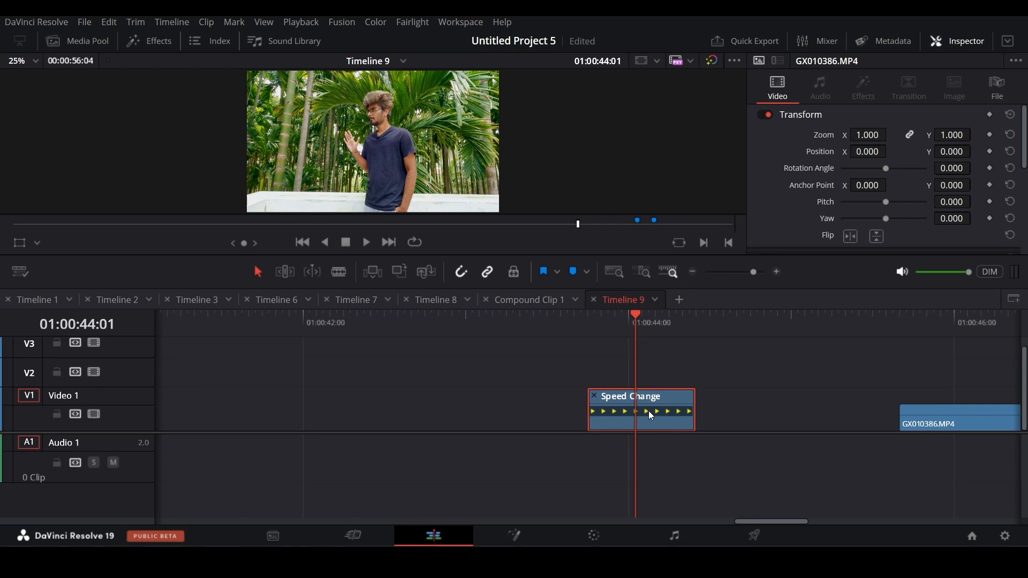
key("ctrl+backslash")
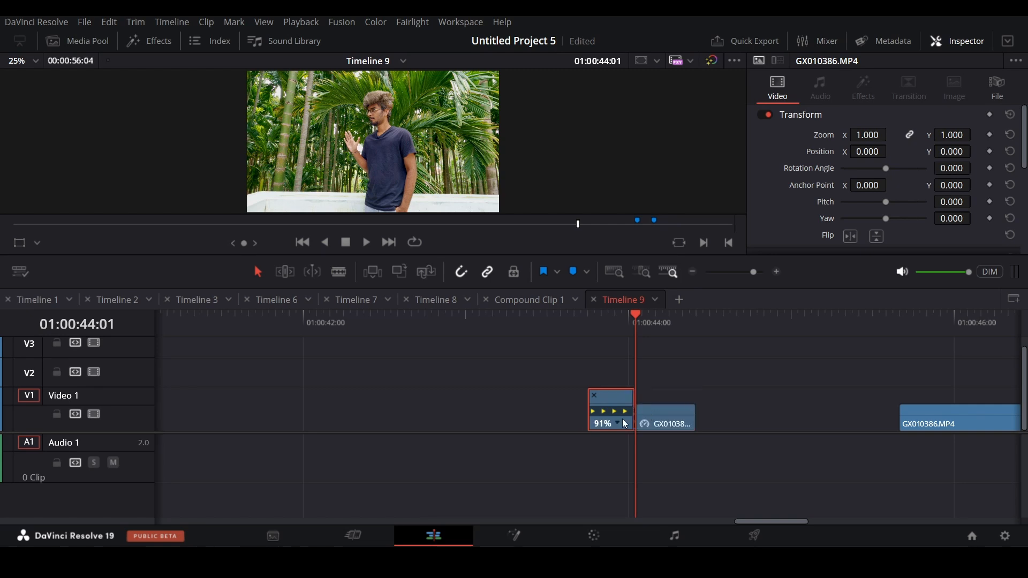
key("BackSpace")
- Move the remaining clip part to 01:00:43:05 on V1 and show its retime controls
left_click_drag(650, 417, 506, 422)
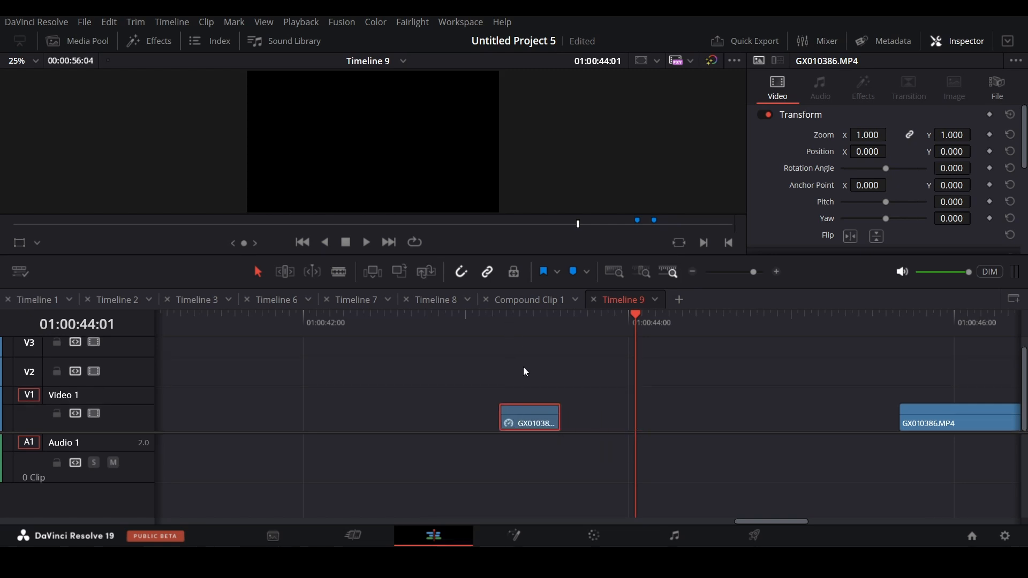
key("ctrl+r")
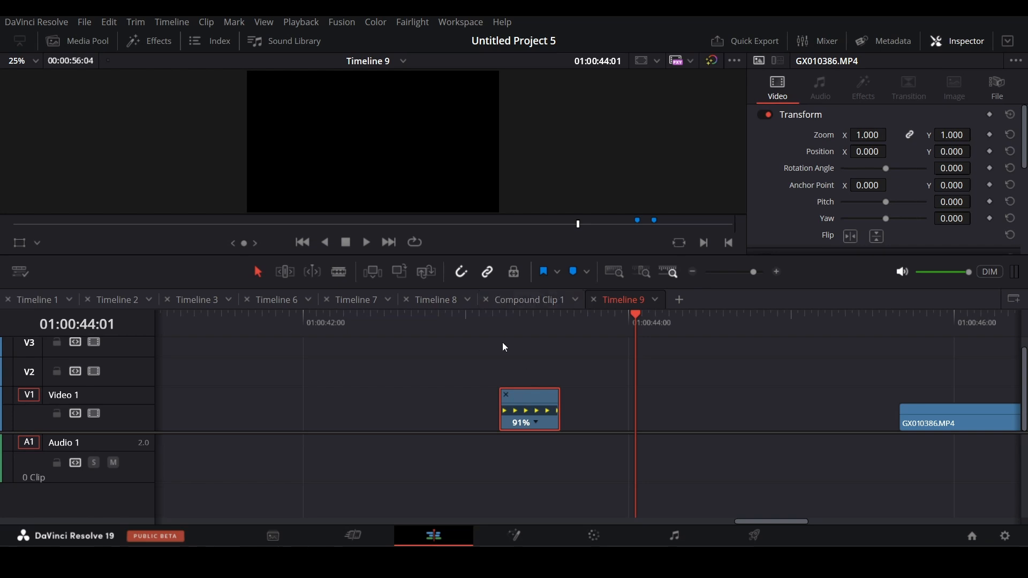
left_click(503, 340)
left_click(503, 330)
- Paste a copy of the trimmed clip directly after it at 01:00:43:14, reverse the copy's speed, and return to the pair's start
left_click(534, 395)
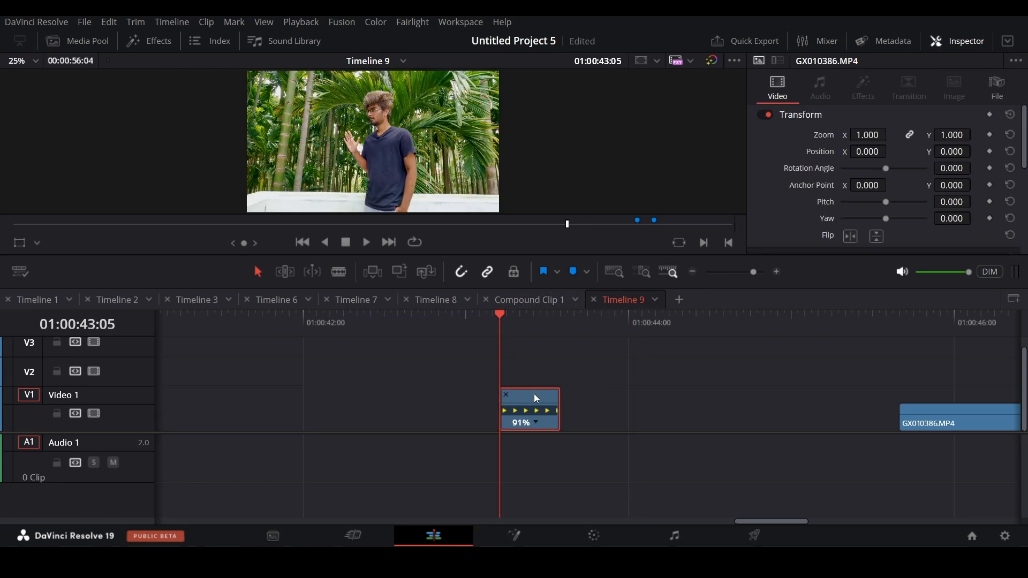
left_click(554, 319)
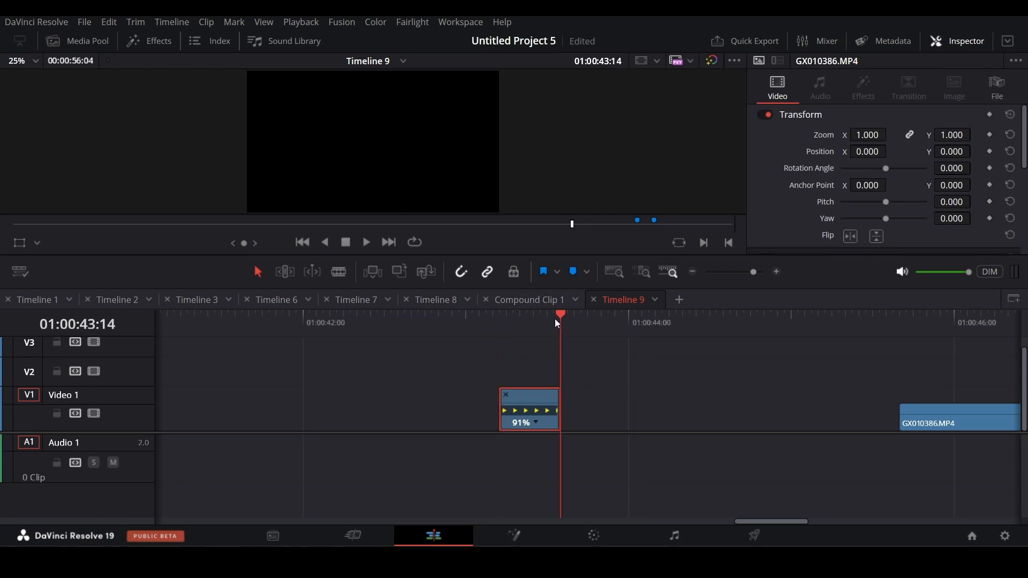
key("ctrl+v")
right_click(589, 414)
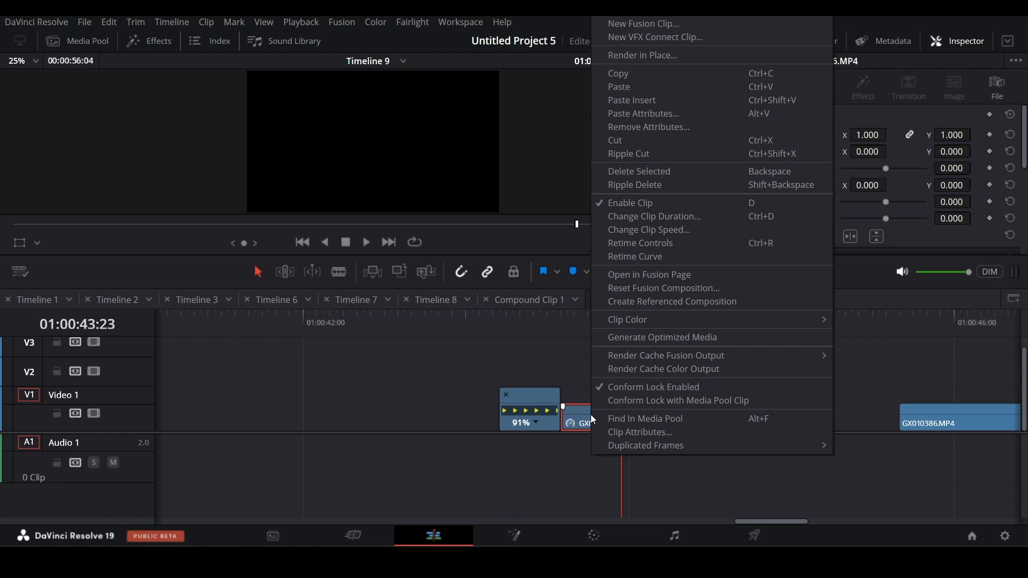
left_click(631, 233)
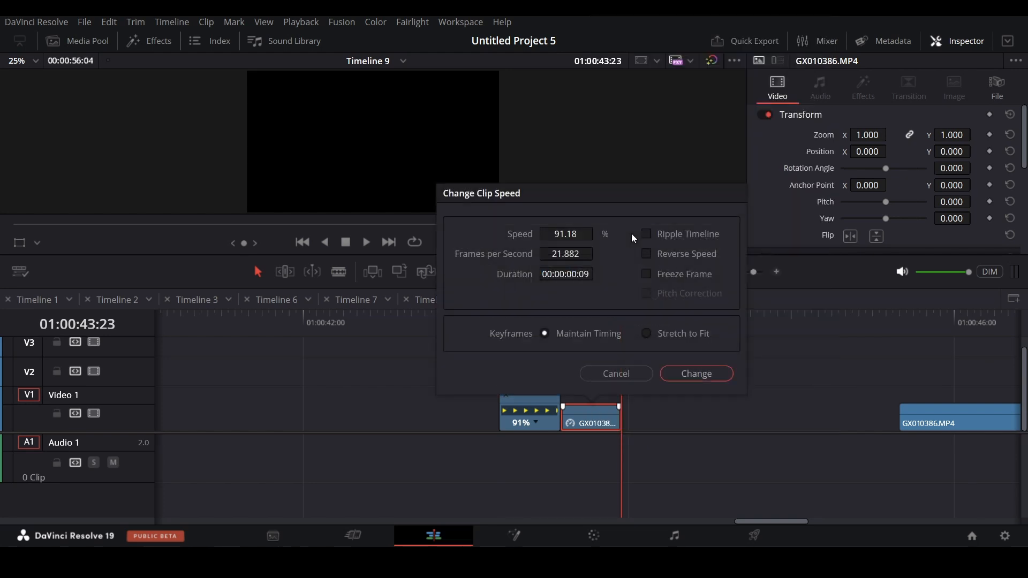
left_click(652, 253)
left_click(697, 372)
left_click(502, 320)
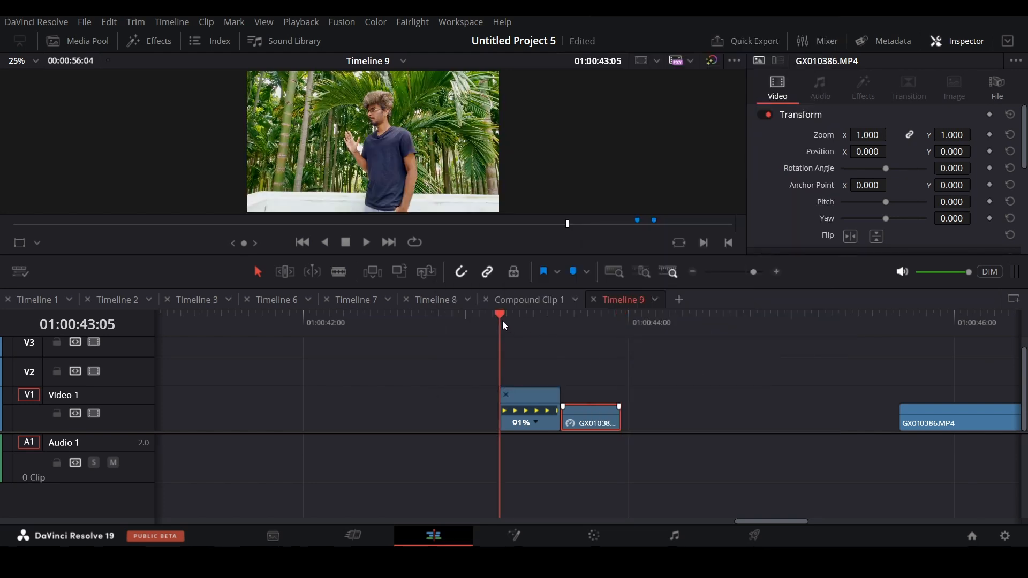
- Play the forward and reversed pair from 01:00:43:05 and delete the reversed copy
key("space")
left_click(502, 321)
key("space")
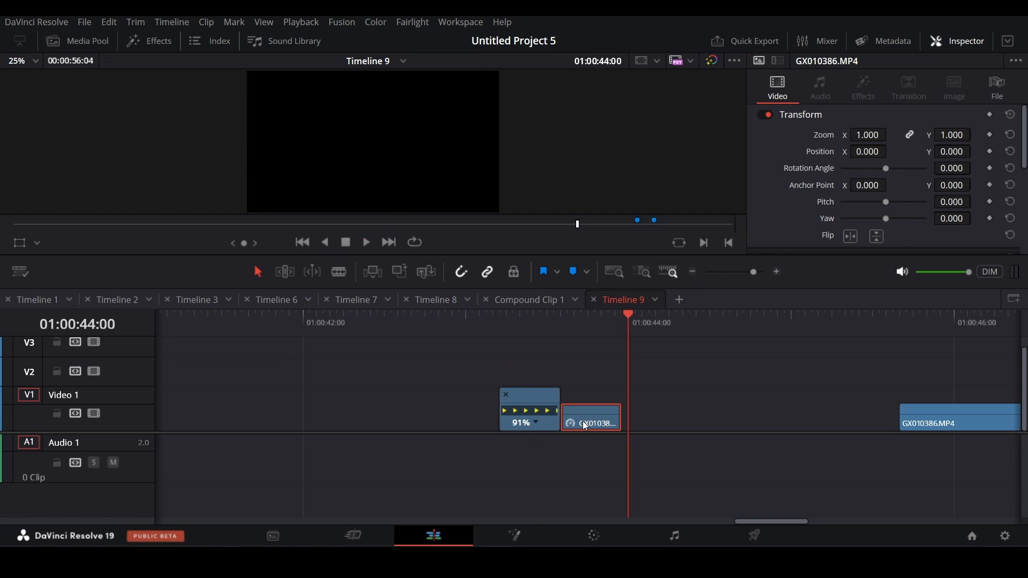
key("Delete")
left_click(519, 397)
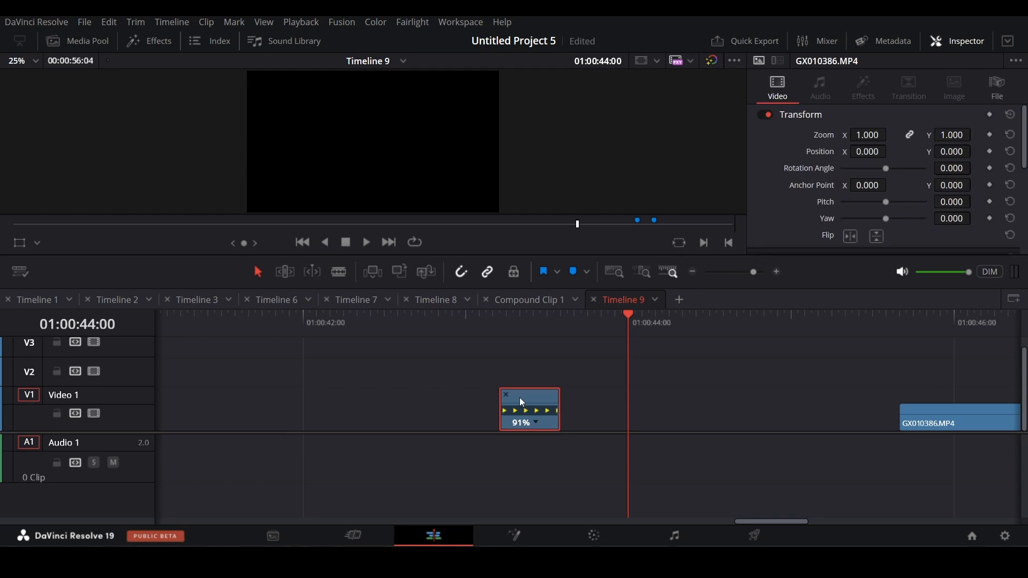
- Set the 91% clip's Retime Process to Optical Flow and its Motion Estimation to Enhanced Better
left_click(523, 316)
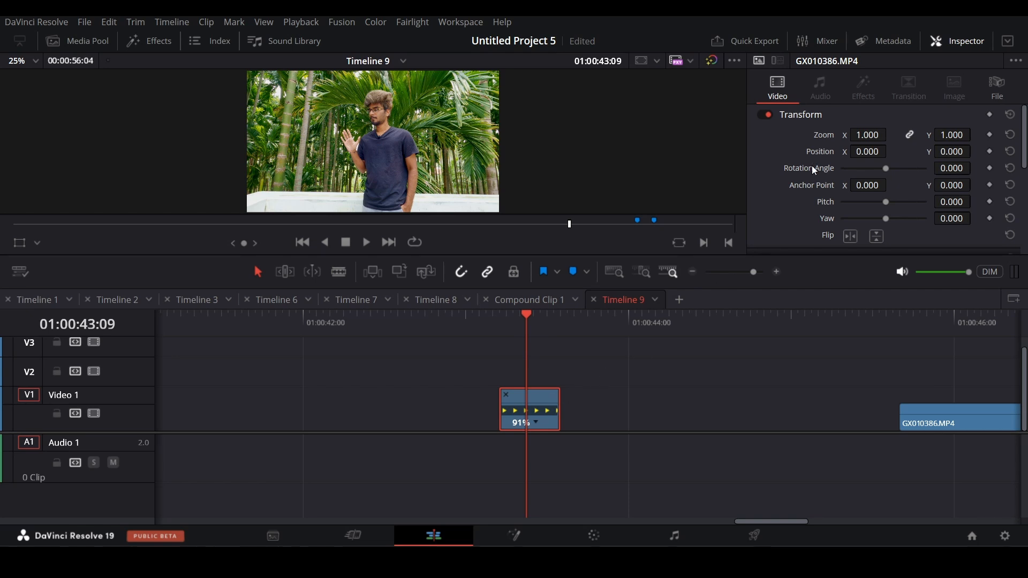
scroll(842, 191, "down", 8)
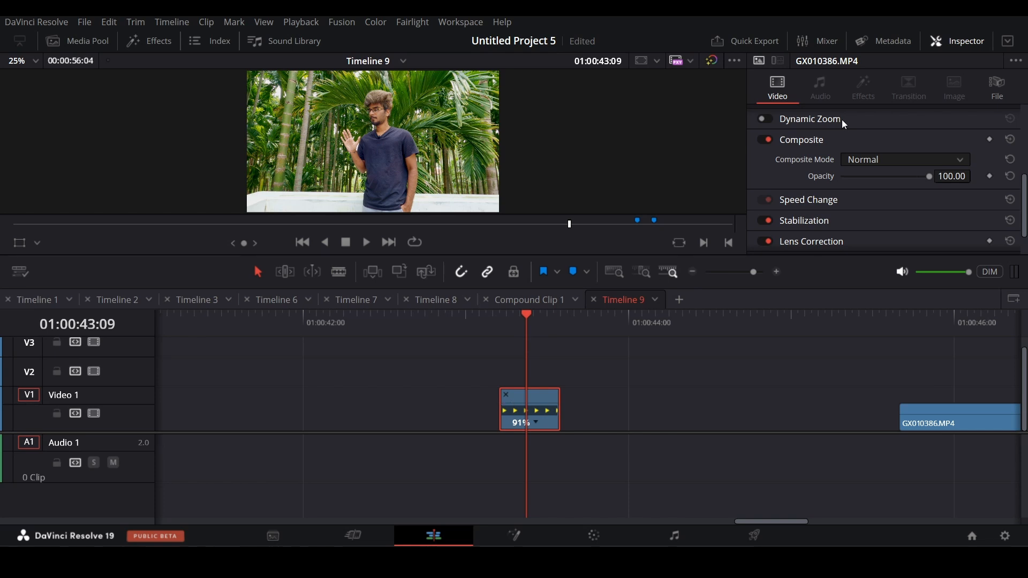
scroll(858, 128, "down", 2)
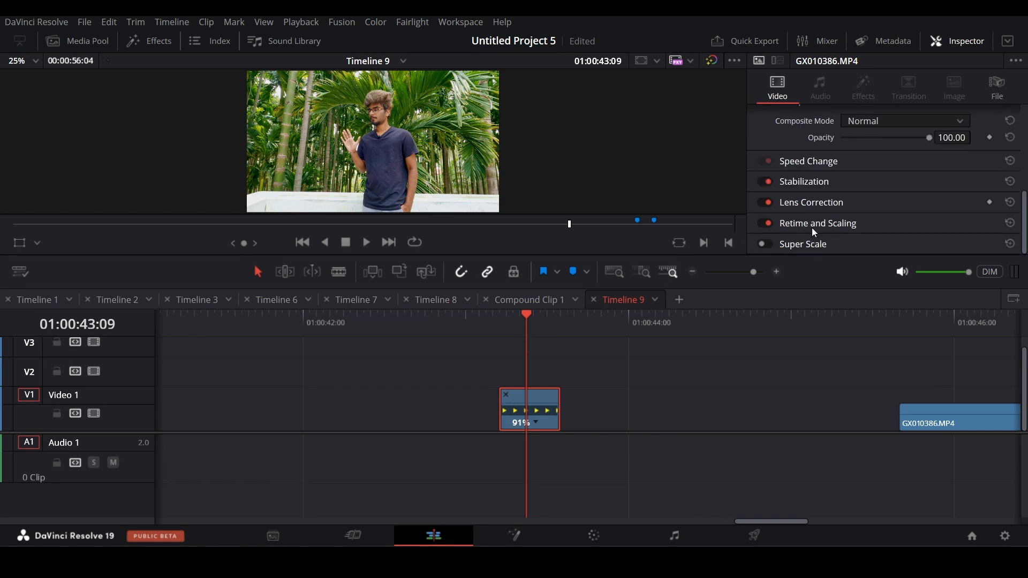
left_click(835, 223)
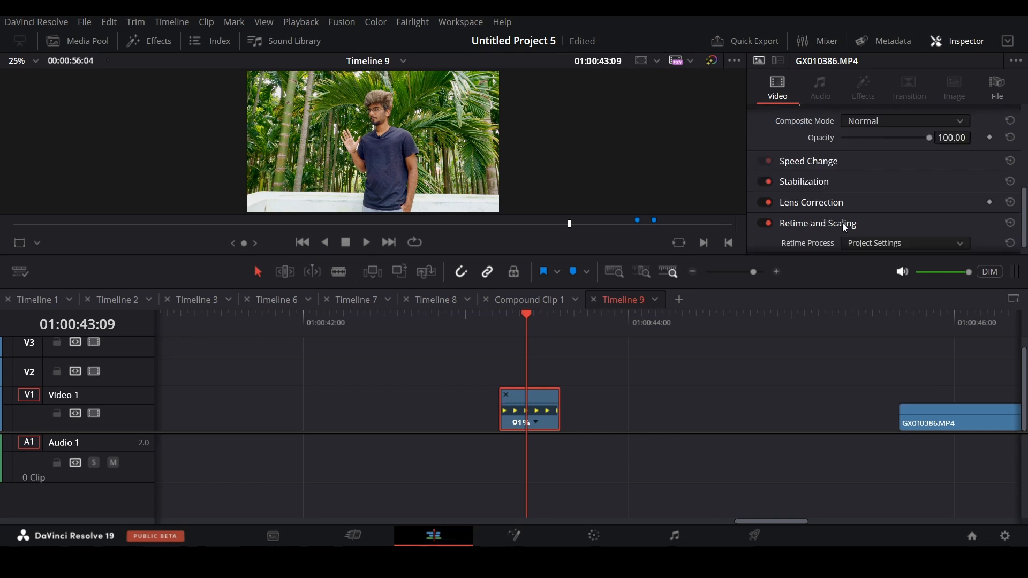
scroll(844, 218, "down", 4)
left_click(874, 163)
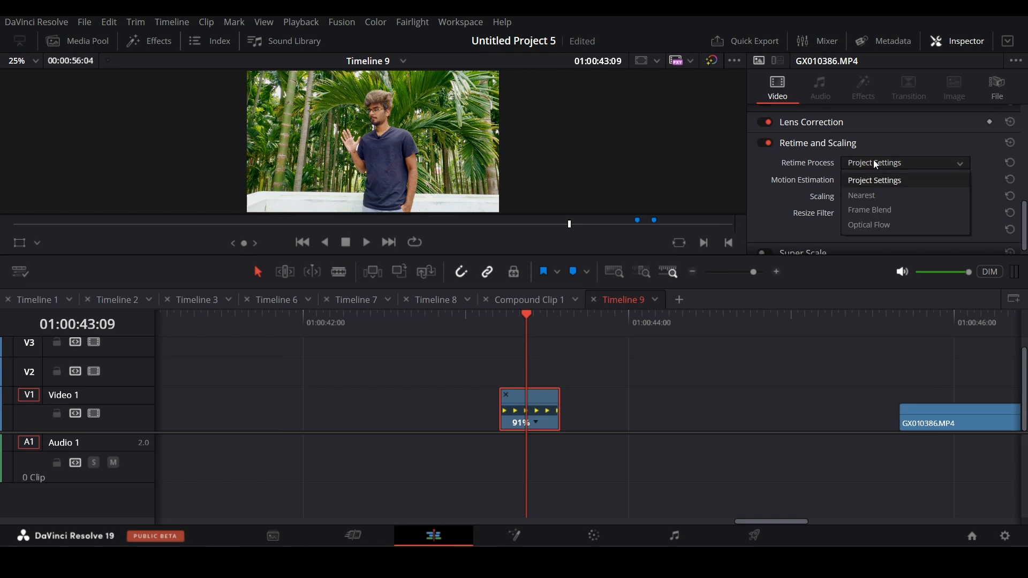
left_click(867, 226)
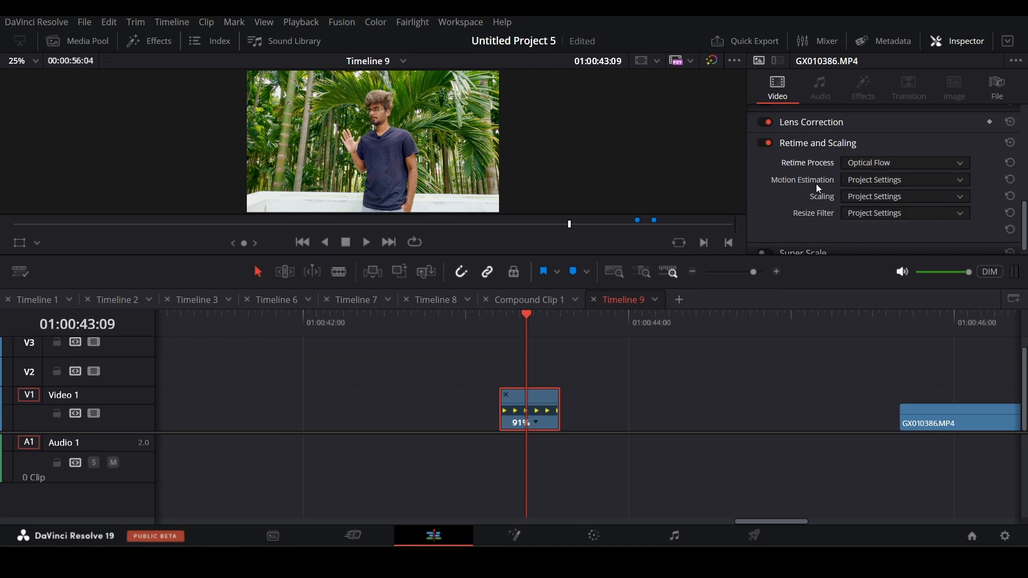
left_click(866, 176)
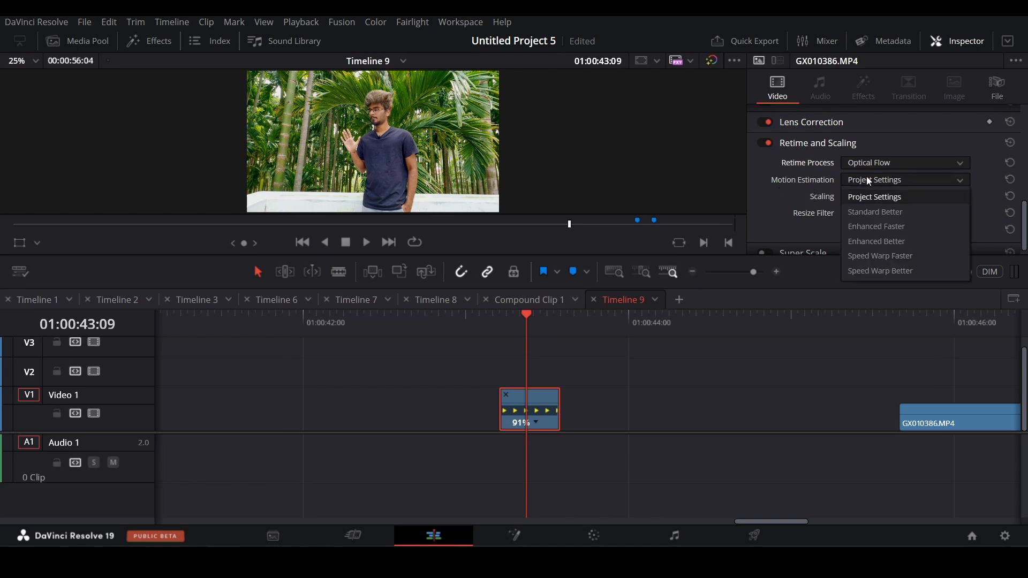
left_click(867, 241)
- Play back the optical-flow 91% clip several times from its start at 01:00:43:05
left_click(506, 323)
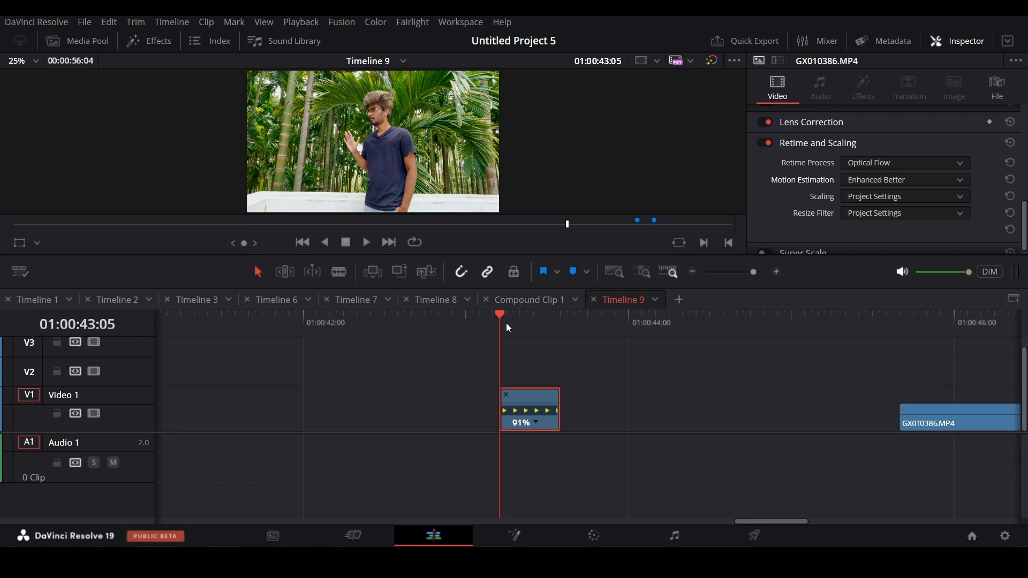
key("space")
key("space")
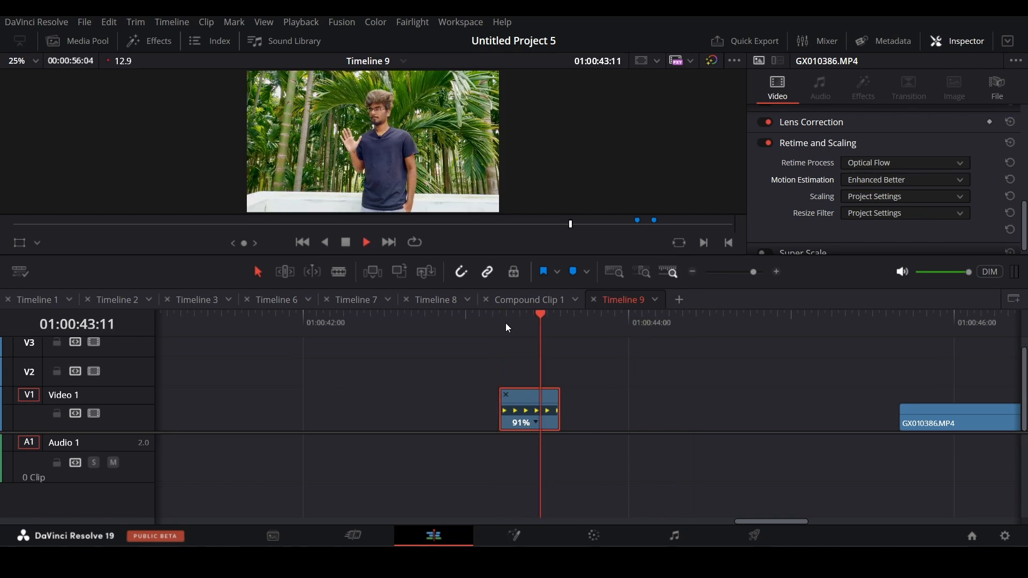
left_click(505, 323)
key("space")
left_click(507, 323)
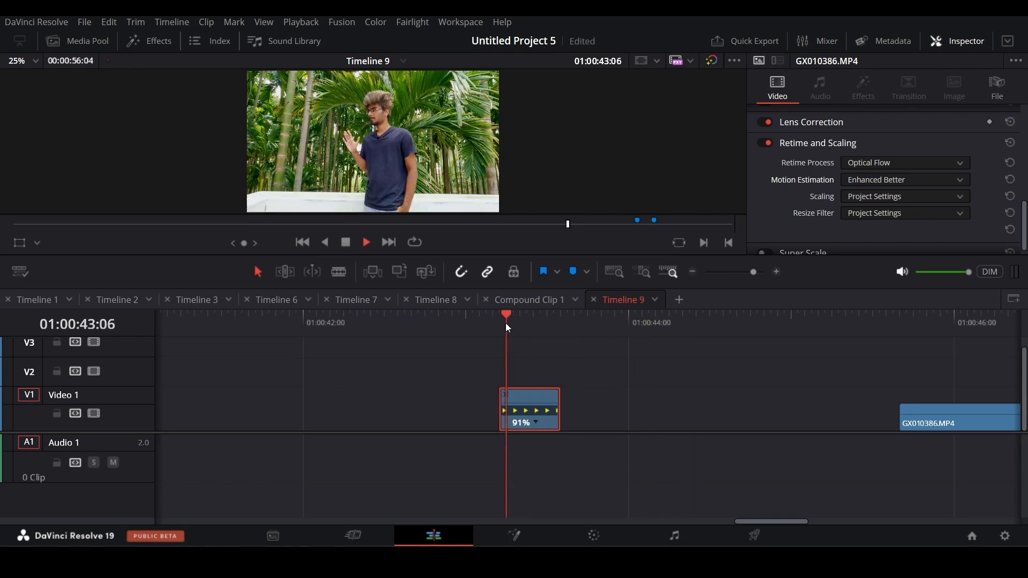
key("space")
- Paste a copy of the optical-flow 91% clip directly after it at 01:00:43:14 and play the pair
key("ctrl+c")
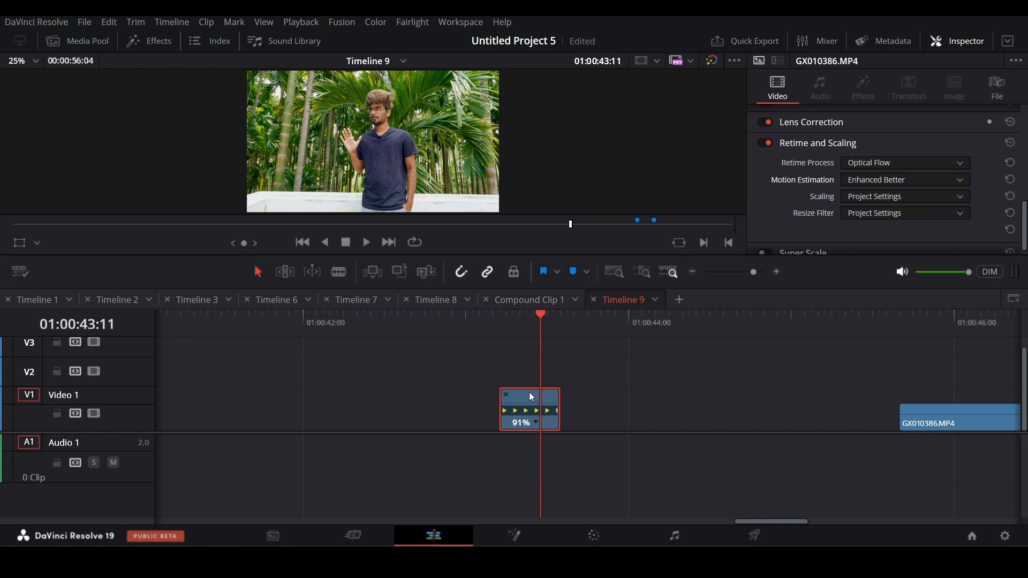
left_click(562, 331)
key("ctrl+v")
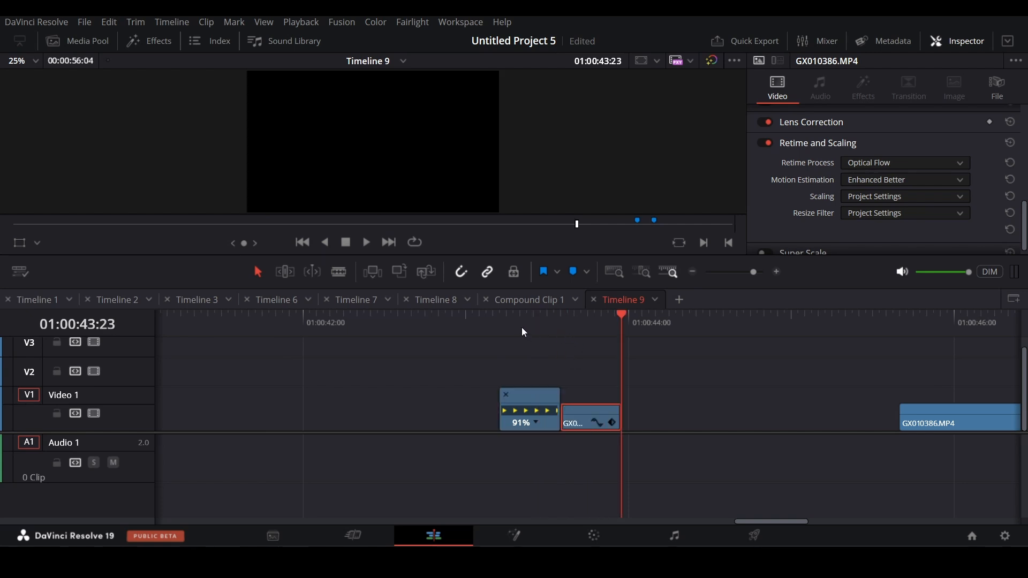
left_click(496, 323)
key("space")
key("space")
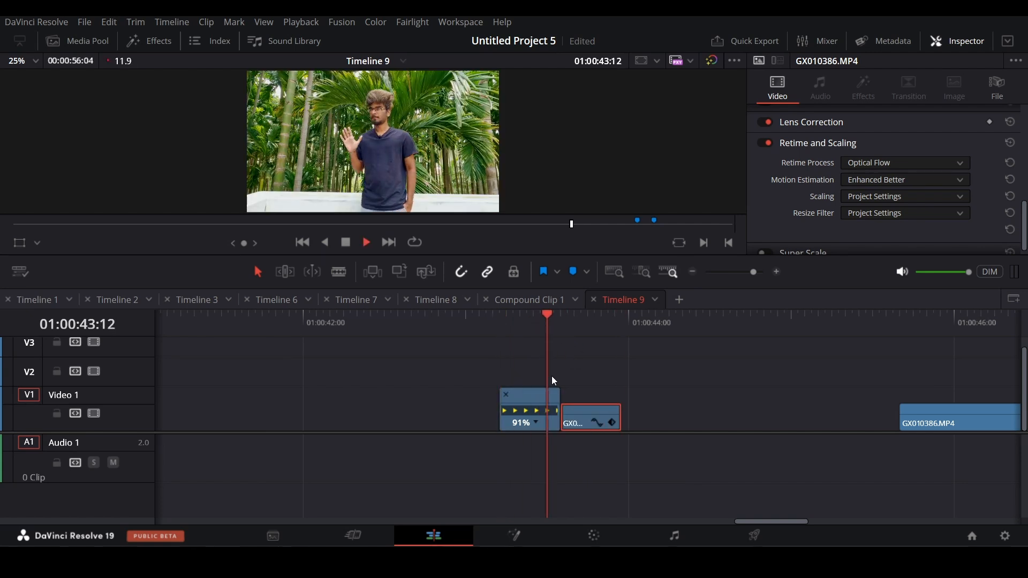
- Reverse the speed of the pasted clip copy to -91.18%
right_click(580, 418)
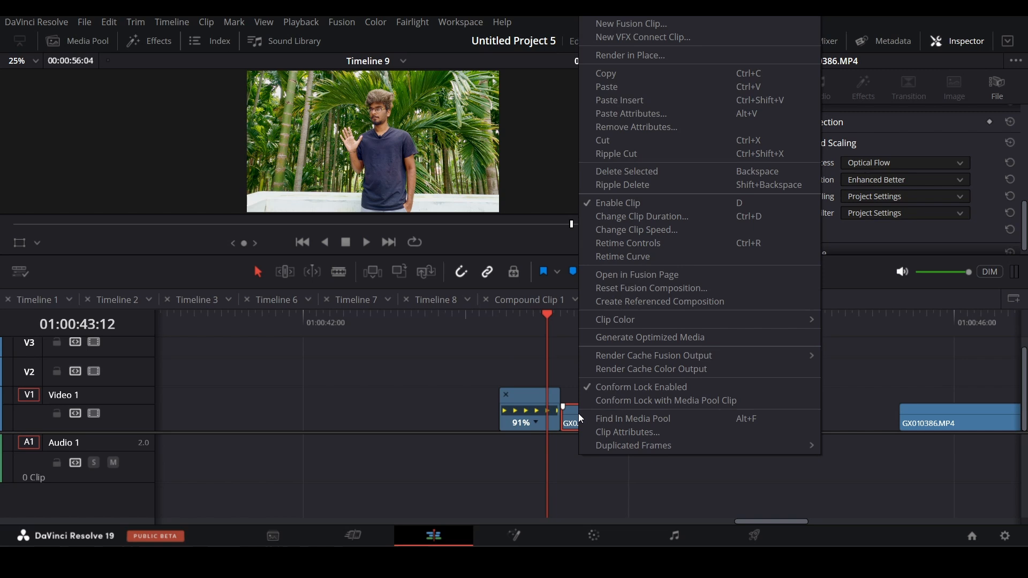
left_click(643, 226)
left_click(647, 251)
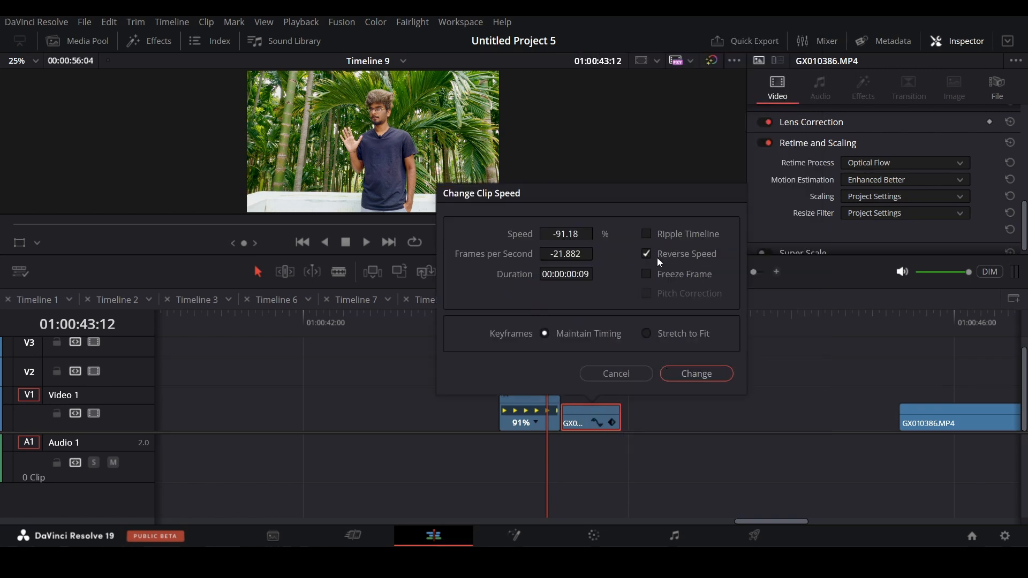
left_click(684, 370)
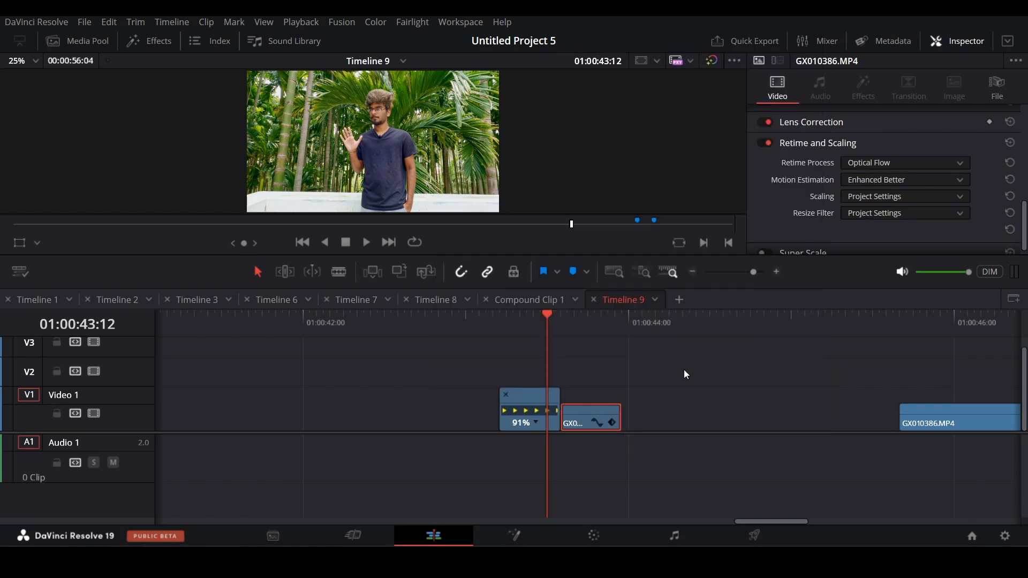
- Play the optical-flow pair from its start and return to the cut between its two clips
left_click(502, 326)
key("space")
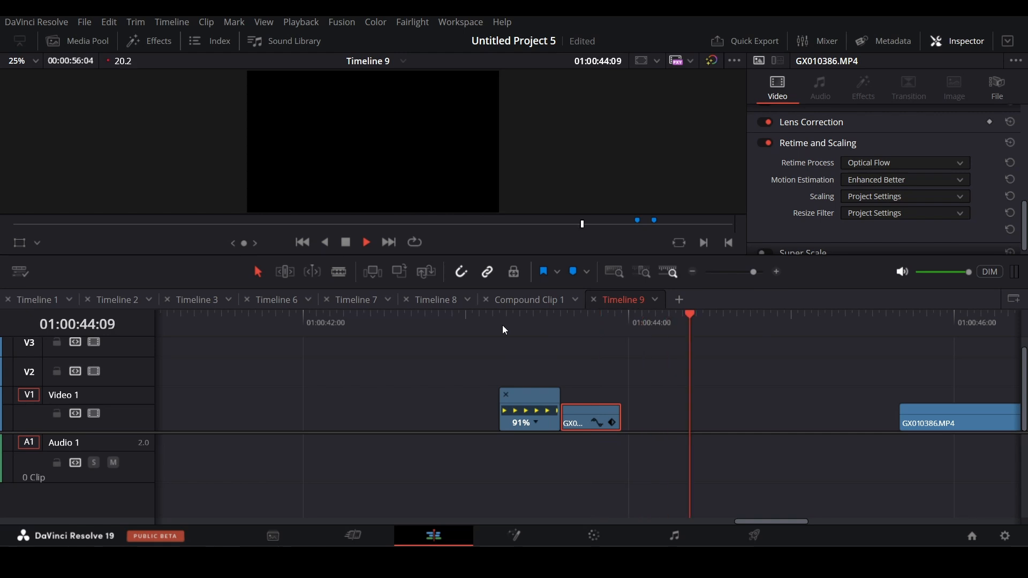
key("space")
key("Up")
key("Up")
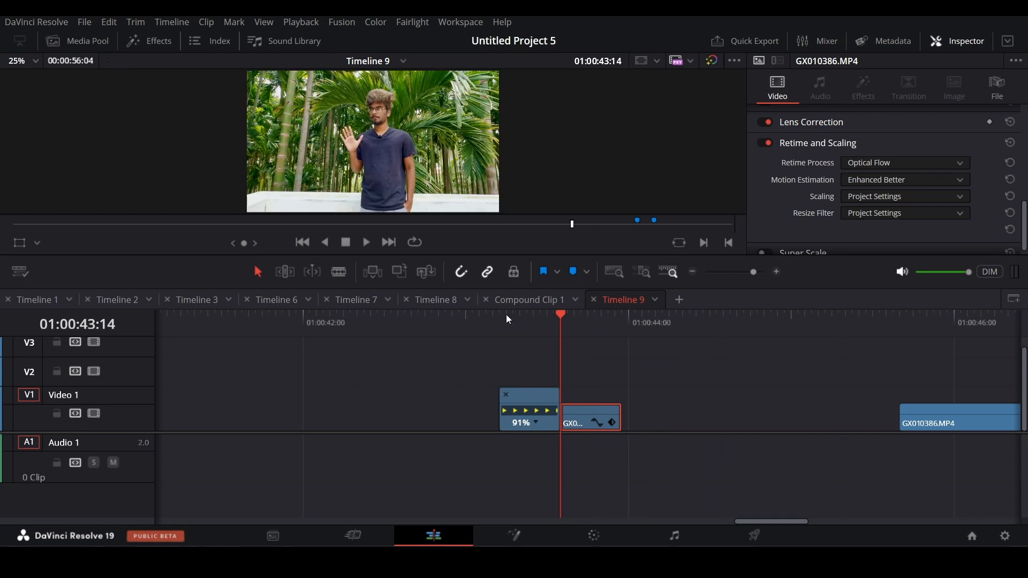
- Compare playback of the optical-flow pair at 01:00:43:05 with the unprocessed forward and reversed pair further along V1
scroll(589, 374, "down", 3)
left_click(863, 321)
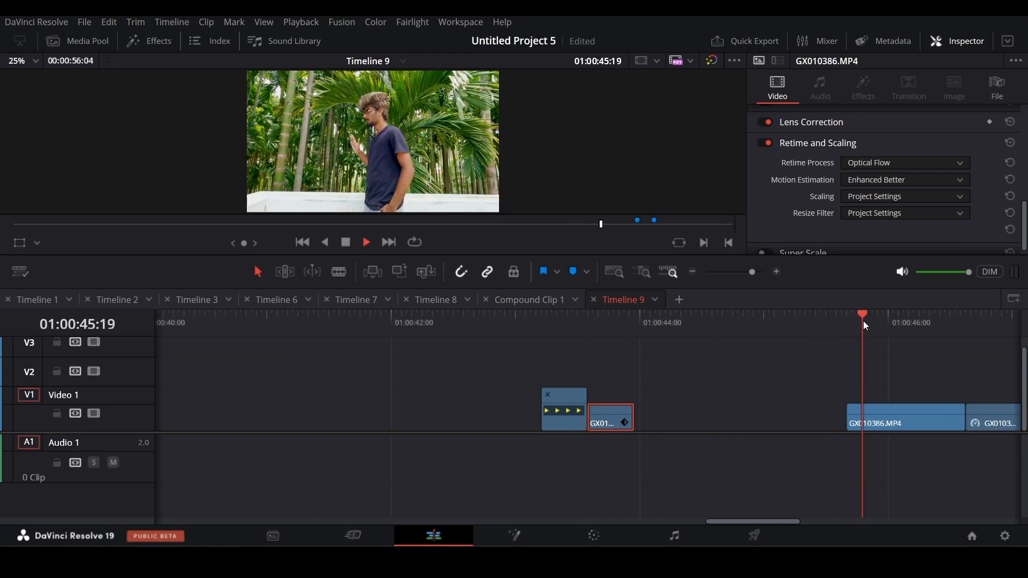
key("space")
scroll(863, 320, "down", 2)
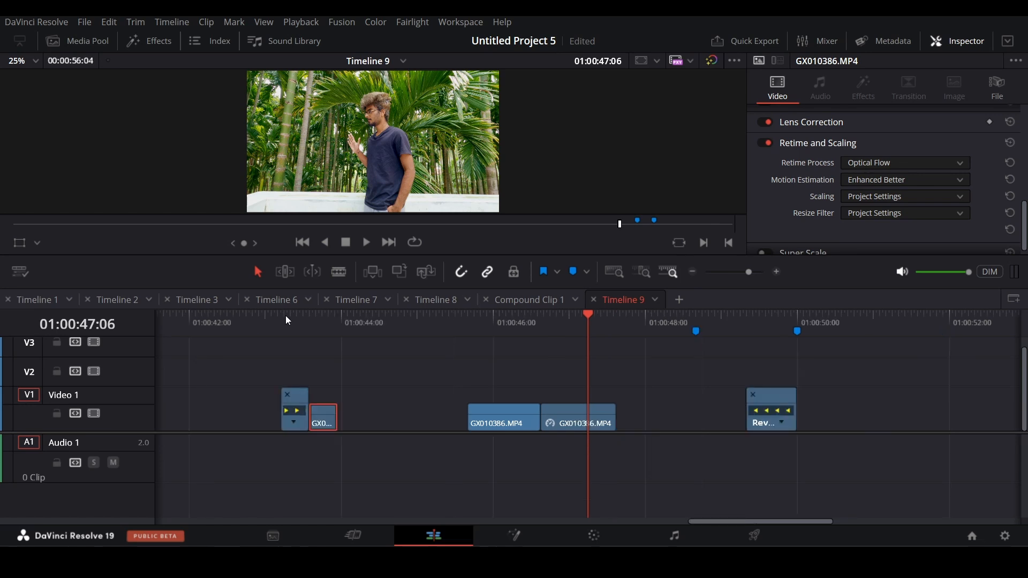
left_click(285, 316)
key("space")
left_click(285, 316)
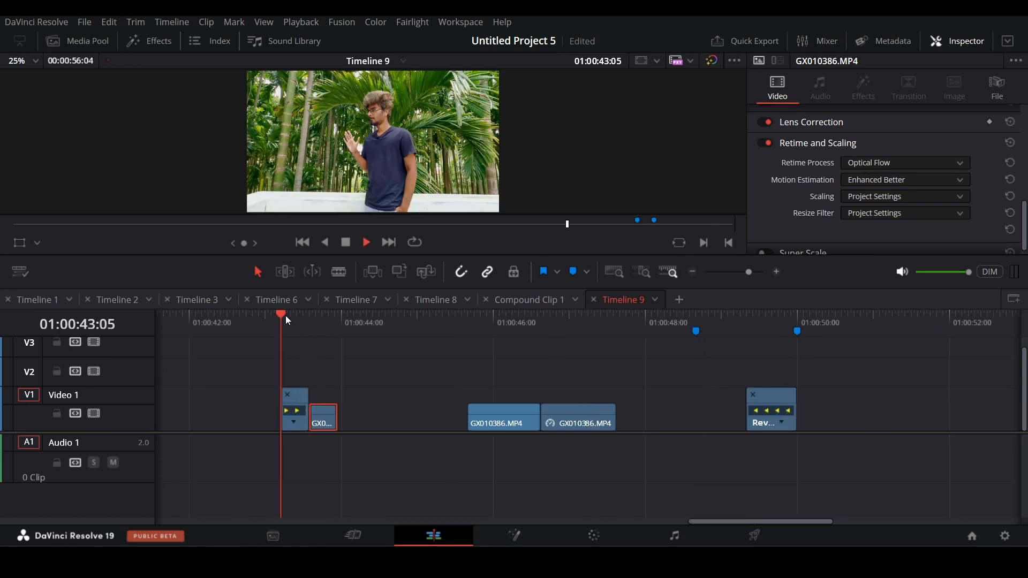
key("space")
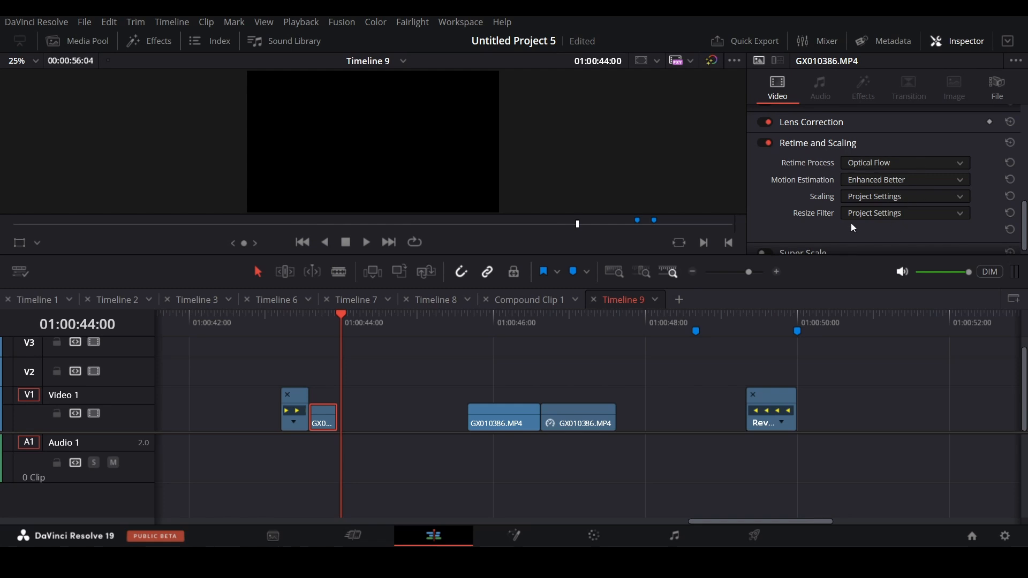
left_click(284, 321)
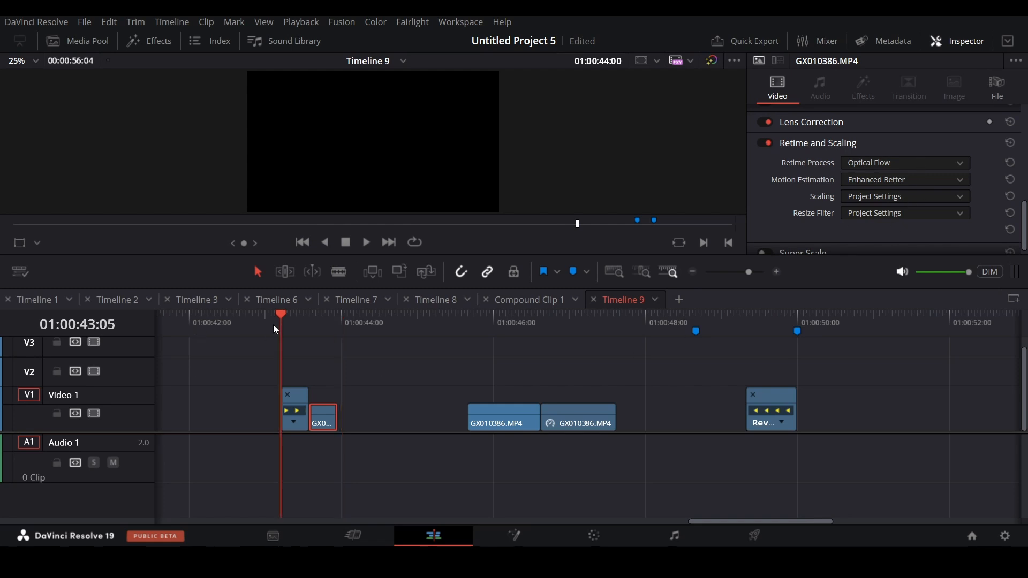
key("space")
left_click(473, 336)
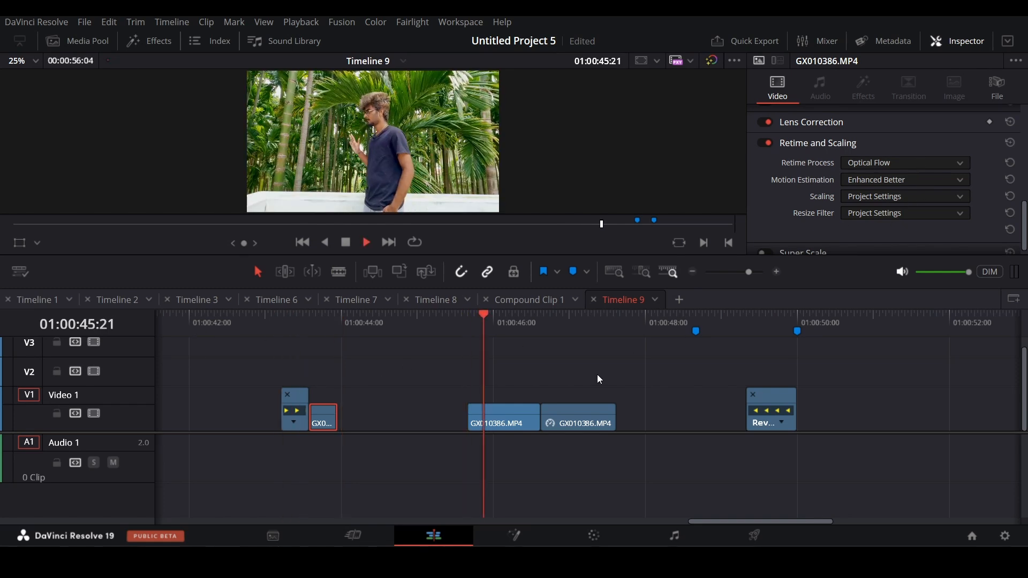
key("space")
- Show the retime controls on both the forward clip and the reversed clip of the unprocessed pair
left_click(514, 418)
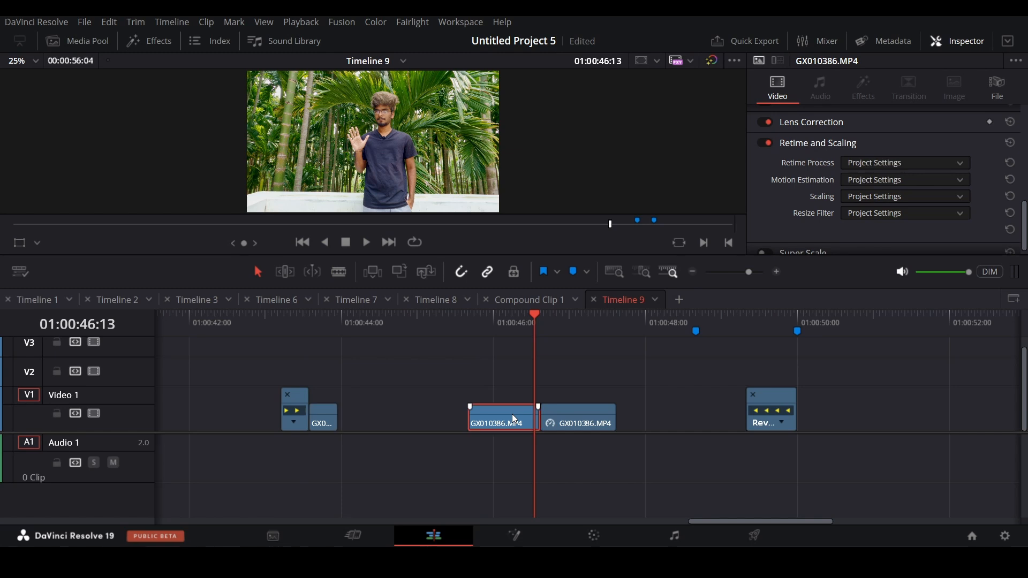
key("ctrl+r")
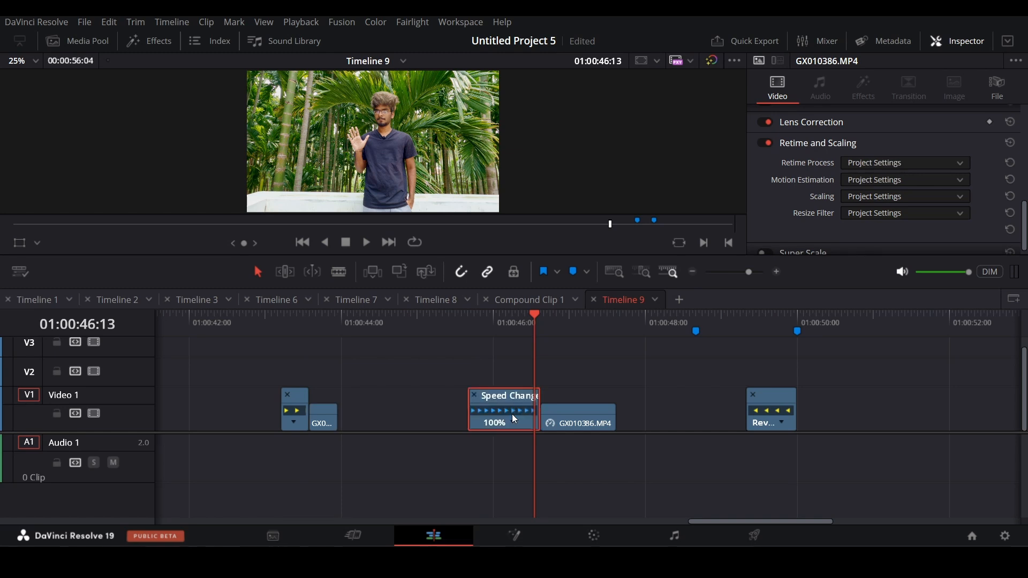
left_click(597, 414)
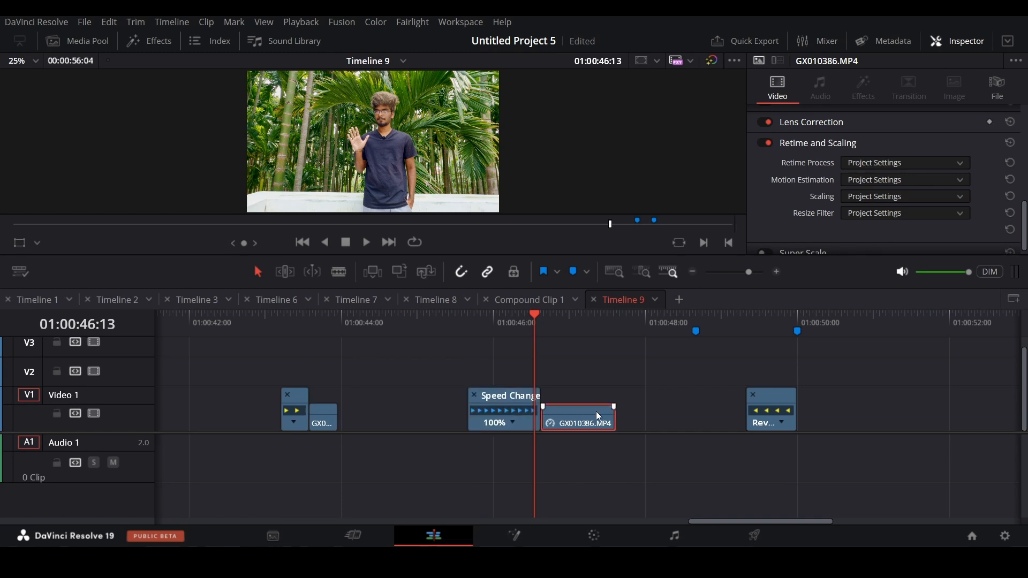
key("ctrl+r")
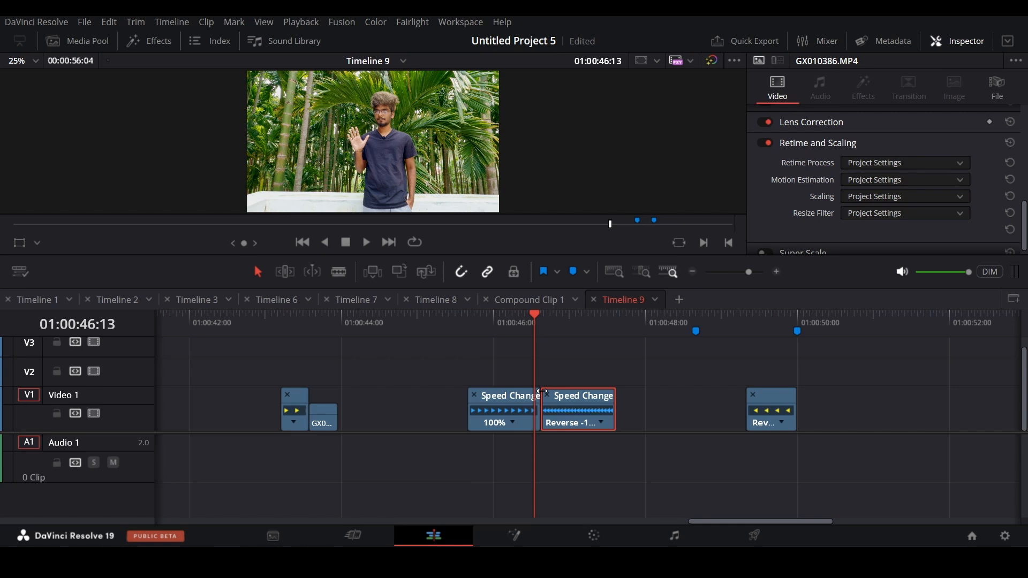
- Move the cut between the forward and reversed clips to 01:00:46:04 and retime the reversed clip from its end, trying -69% and -81%
scroll(519, 375, "up", 5)
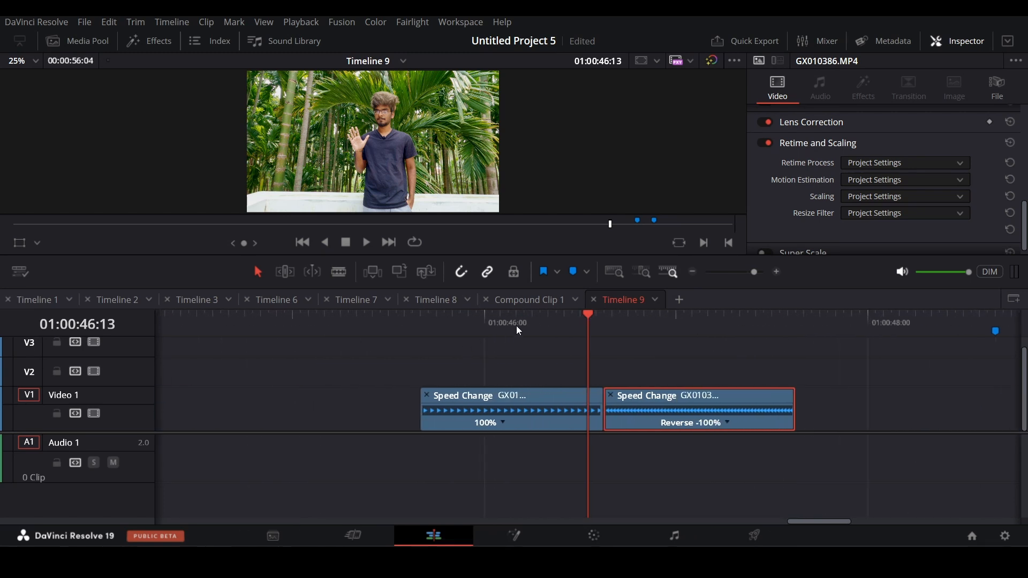
left_click(517, 328)
left_click_drag(605, 394, 519, 406)
left_click_drag(802, 392, 781, 402)
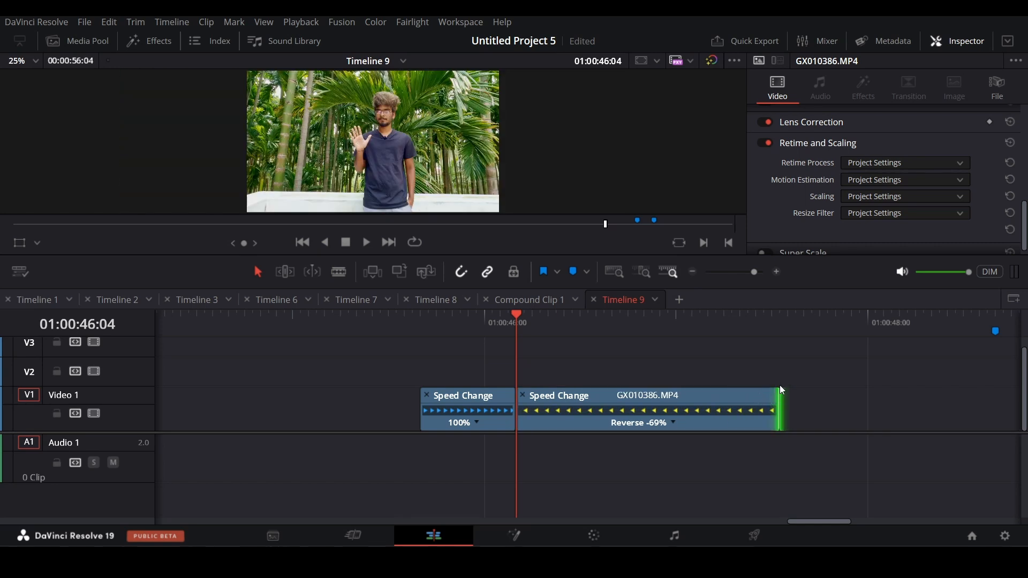
mouse_move(783, 414)
left_mouse_down()
mouse_move(827, 405)
mouse_move(545, 421)
mouse_move(807, 404)
mouse_move(794, 401)
left_mouse_up()
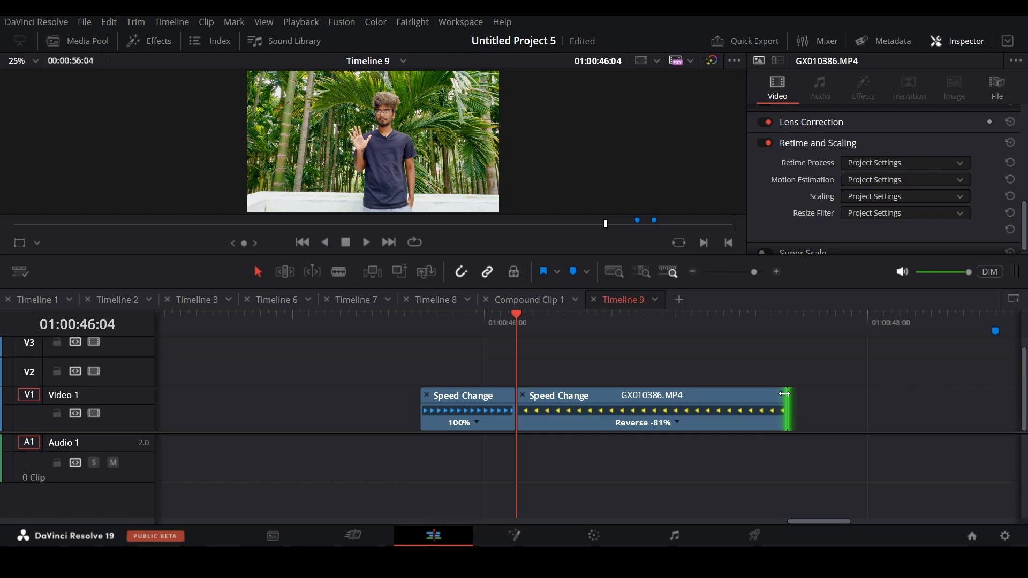
left_click_drag(794, 400, 746, 397)
- Play the short gesture clip in Timeline 10 through to its end at 01:00:00:22
key("space")
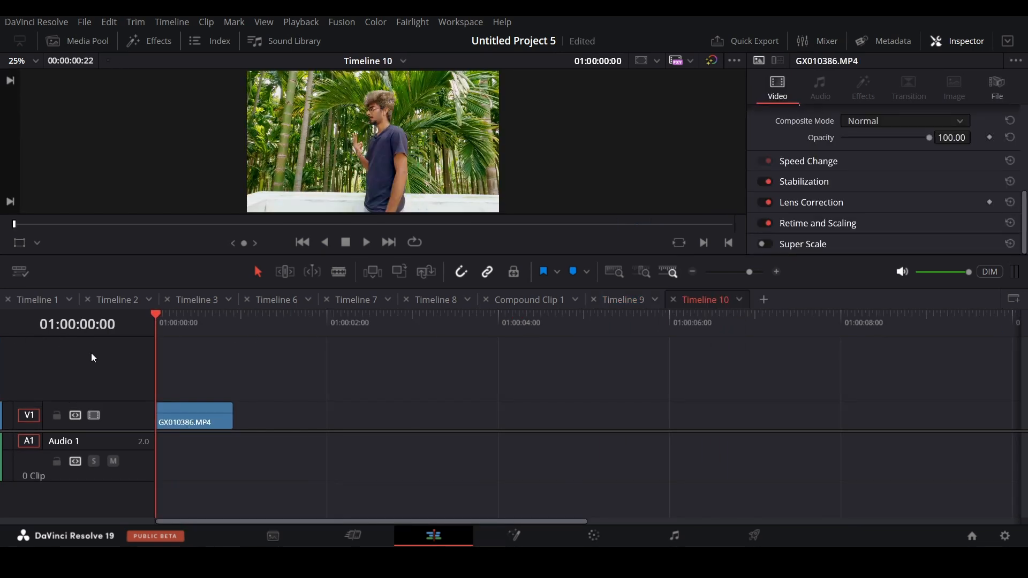
key("space")
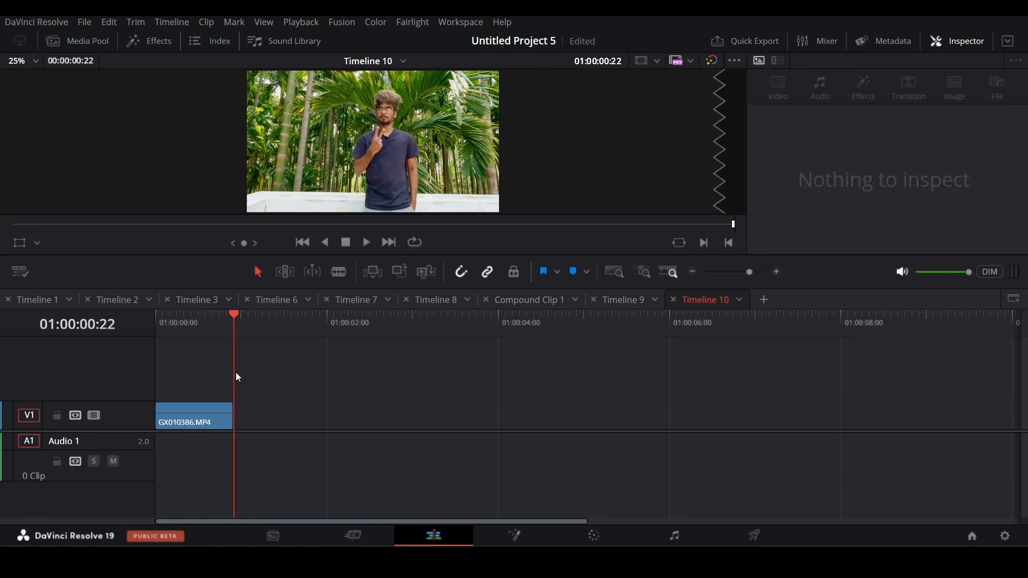
- Place a copy of the gesture clip directly after the original at 01:00:00:22 and play from the start to the cut
left_click(209, 422)
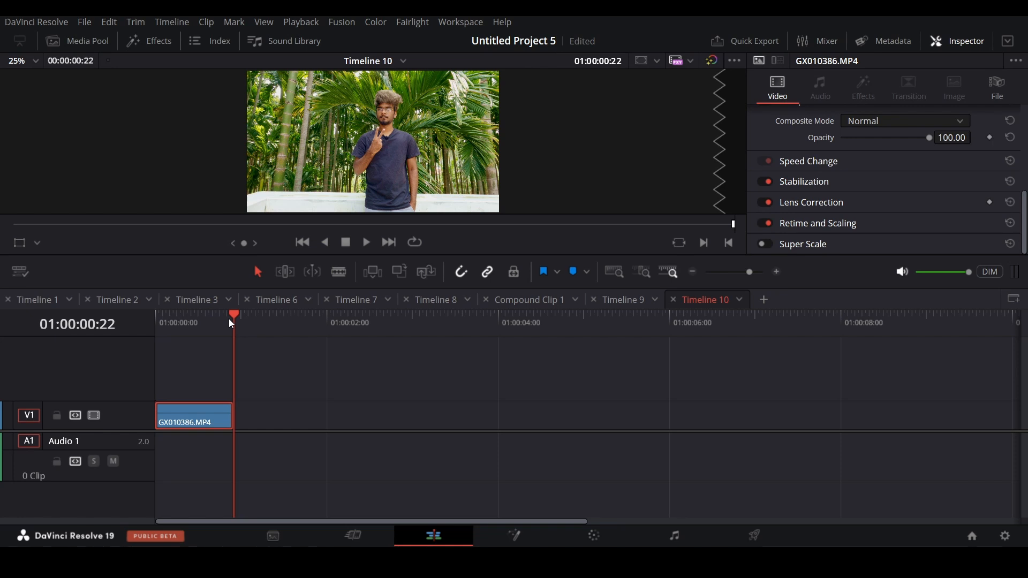
key("ctrl+v")
left_click_drag(214, 329, 146, 334)
key("space")
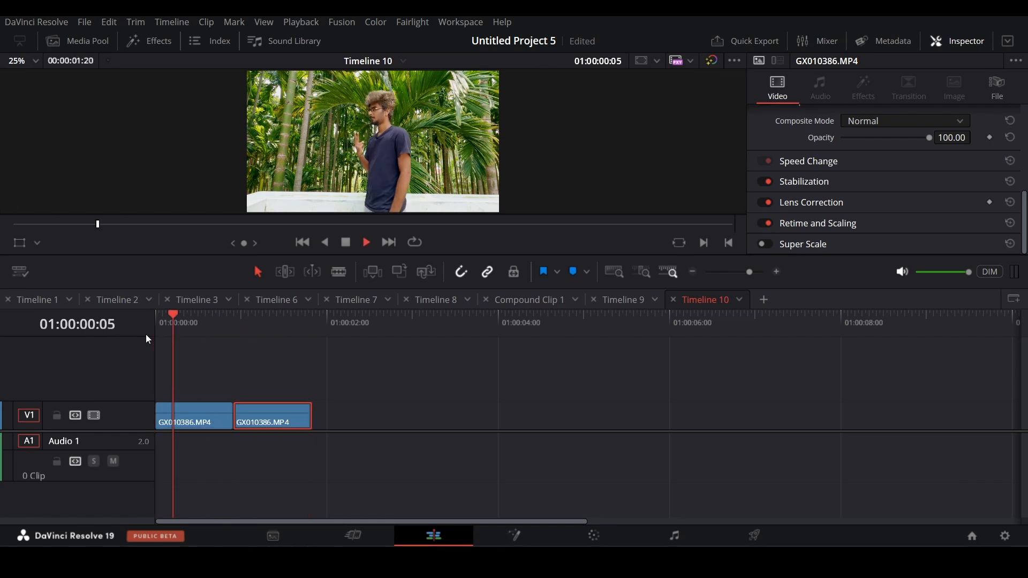
key("space")
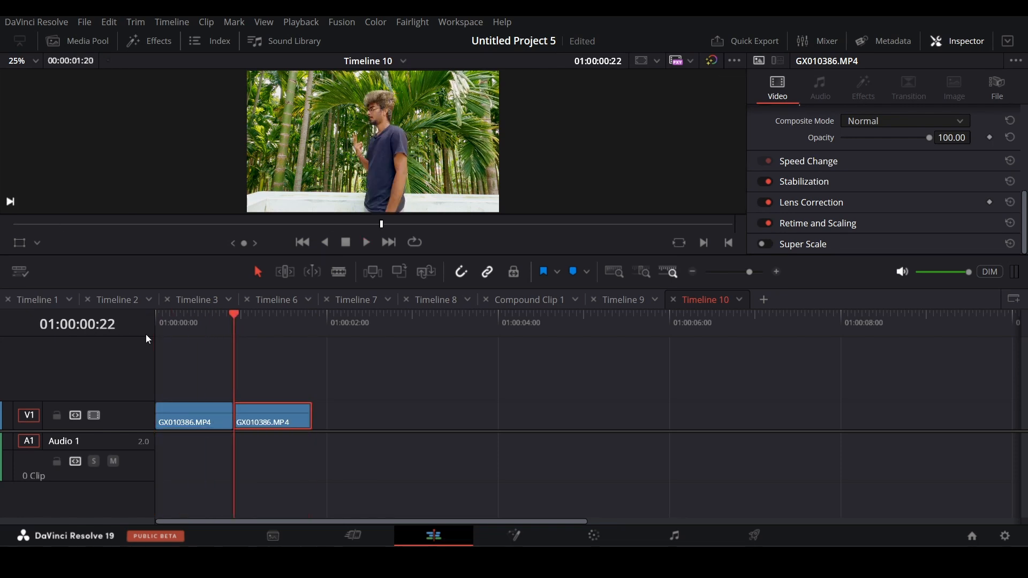
- Reverse the second copy of the gesture clip at -100% speed
right_click(290, 405)
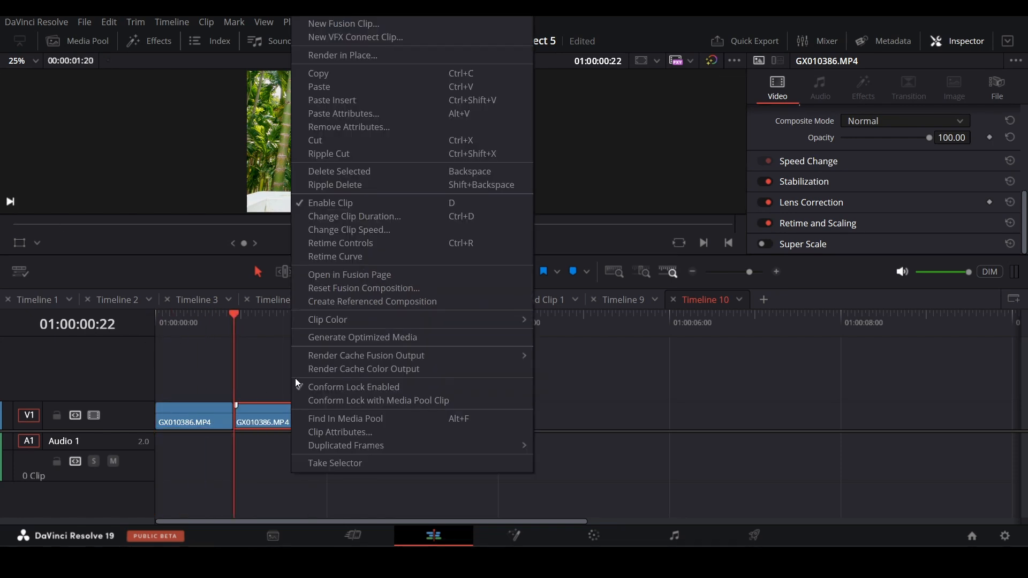
left_click(386, 235)
left_click(328, 252)
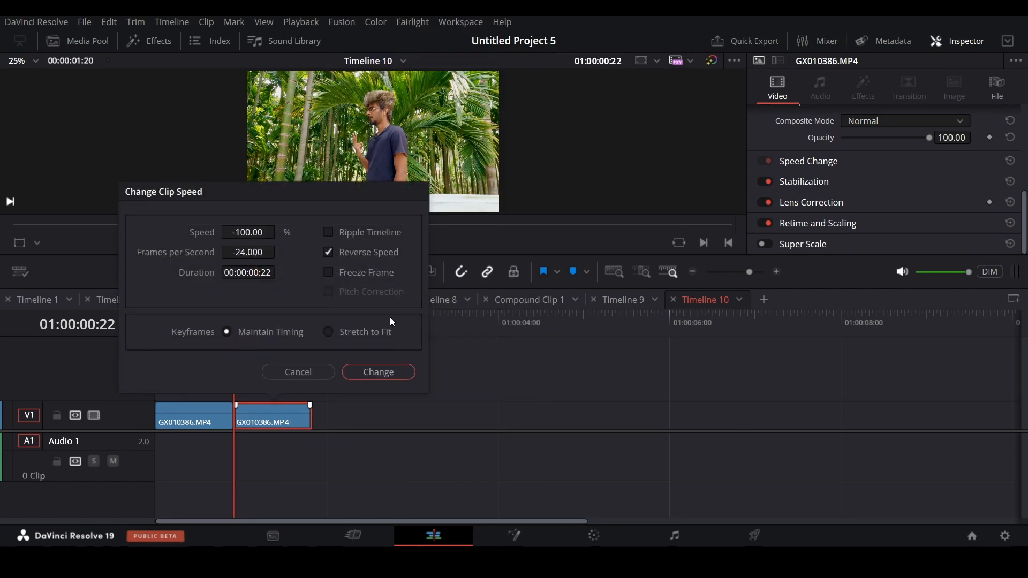
left_click(381, 373)
- Play the forward and reversed pair from the start and save the project
key("Down")
left_click_drag(175, 318, 118, 328)
key("space")
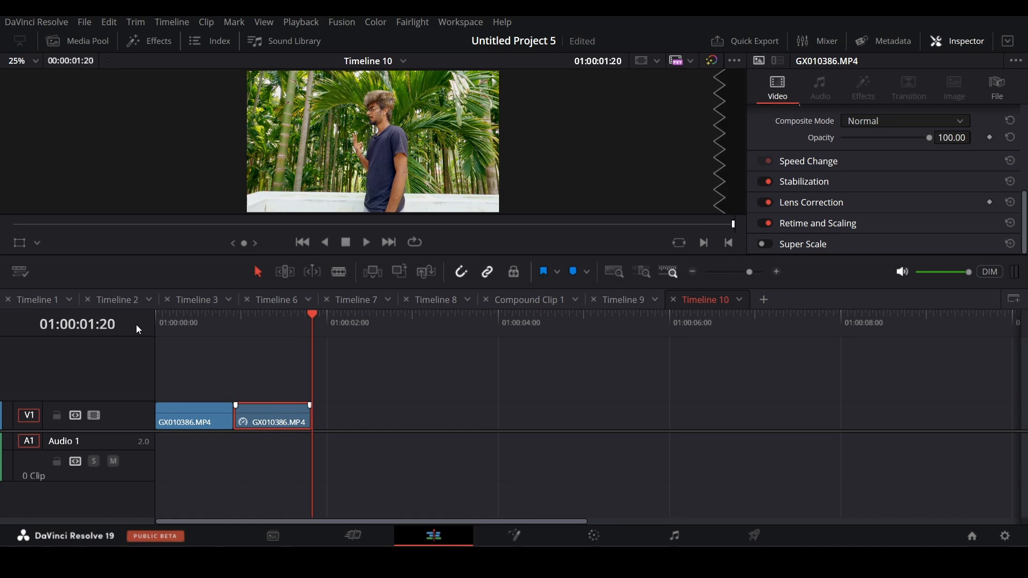
key("ctrl+s")
- Retime the forward clip to end at 01:00:00:10 and move the reversed clip up against its end
left_click_drag(333, 319, 192, 323)
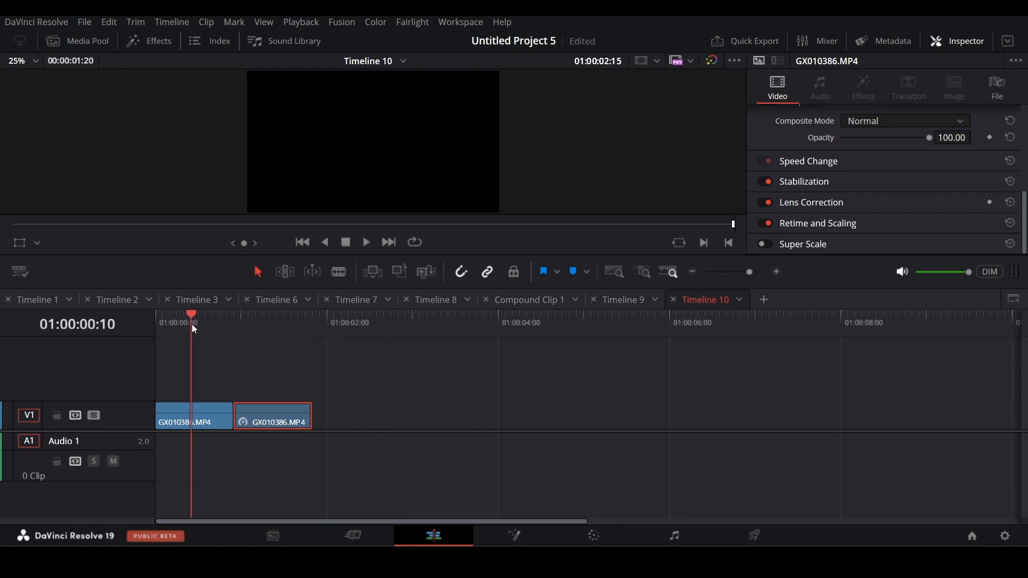
left_click(198, 422)
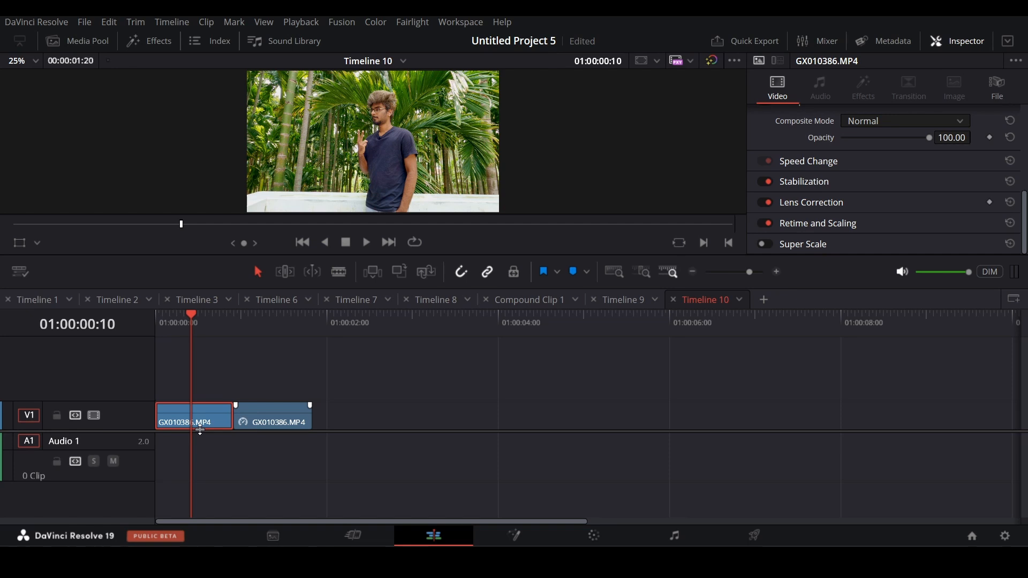
key("ctrl+r")
left_click_drag(231, 393, 193, 394)
left_click_drag(272, 422, 232, 423)
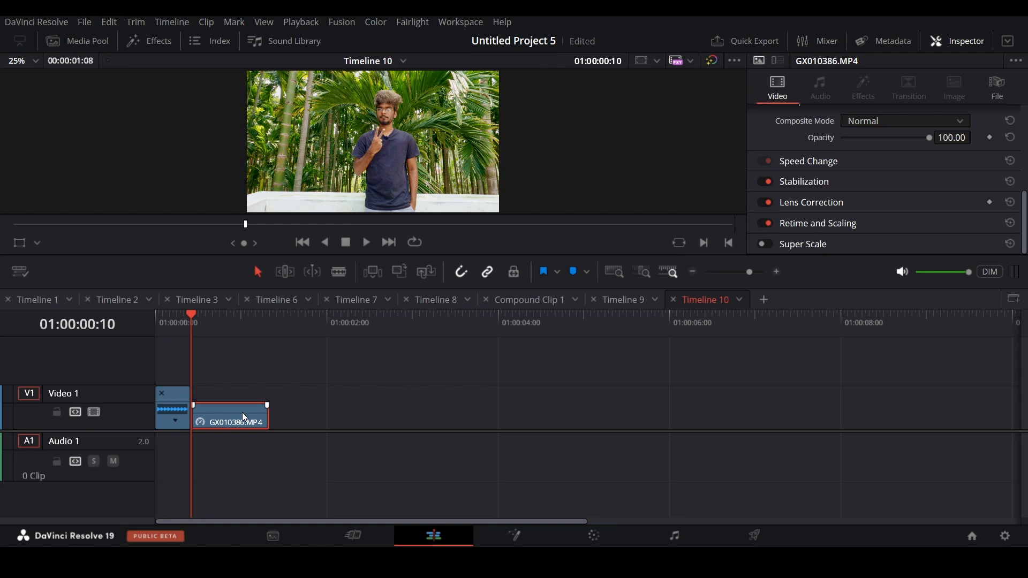
- Retime the reversed clip to about 4 frames, ending at 01:00:00:14, and play the shortened pair from the start
key("ctrl+r")
left_click_drag(267, 393, 204, 413)
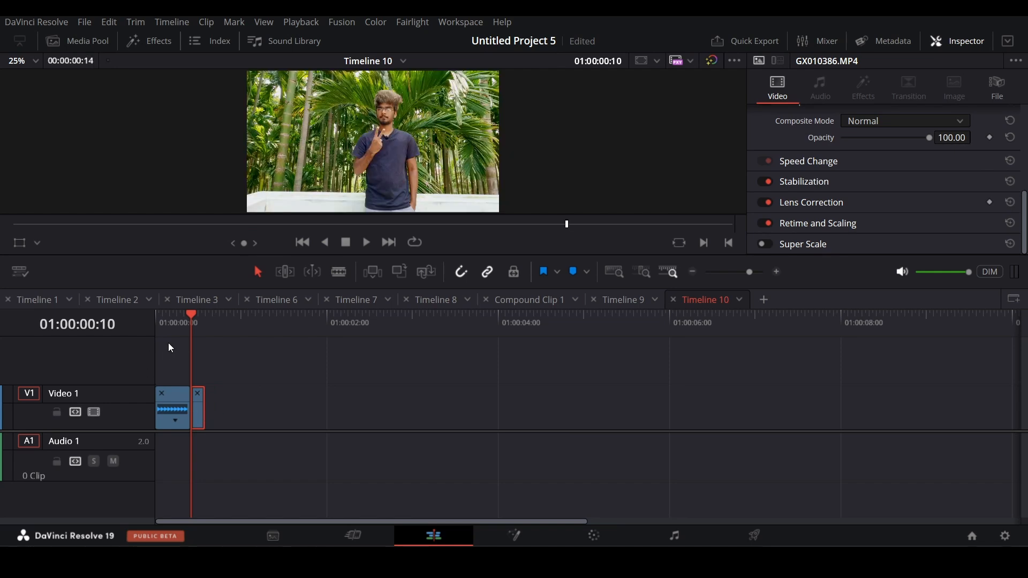
left_click_drag(168, 343, 97, 344)
left_click_drag(180, 323, 114, 329)
key("space")
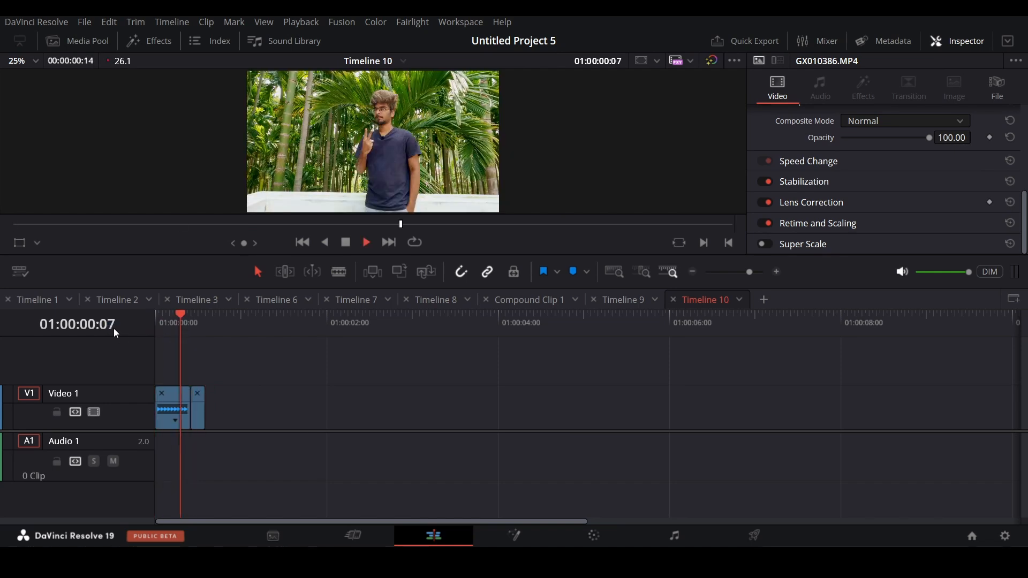
key("Home")
key("space")
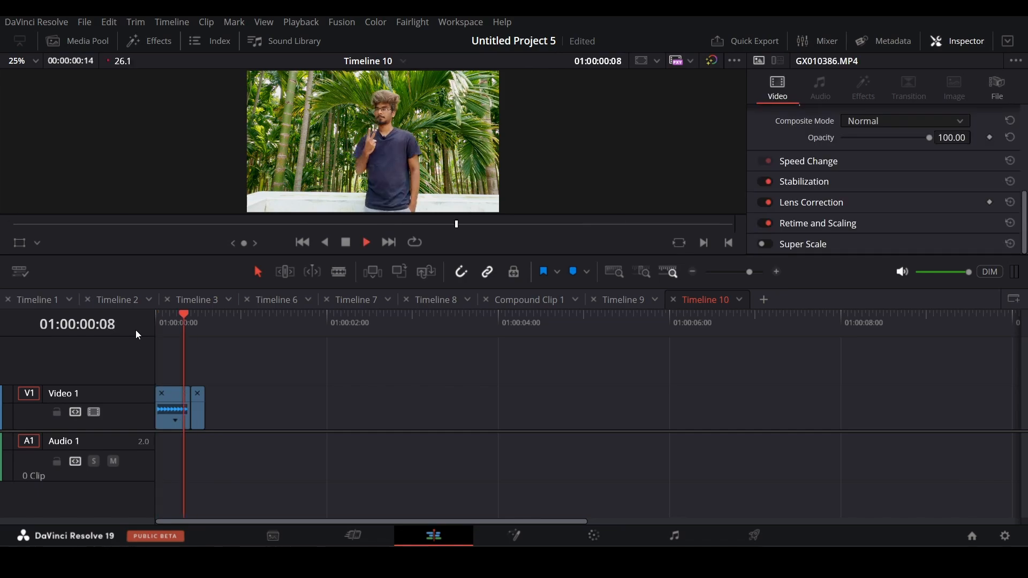